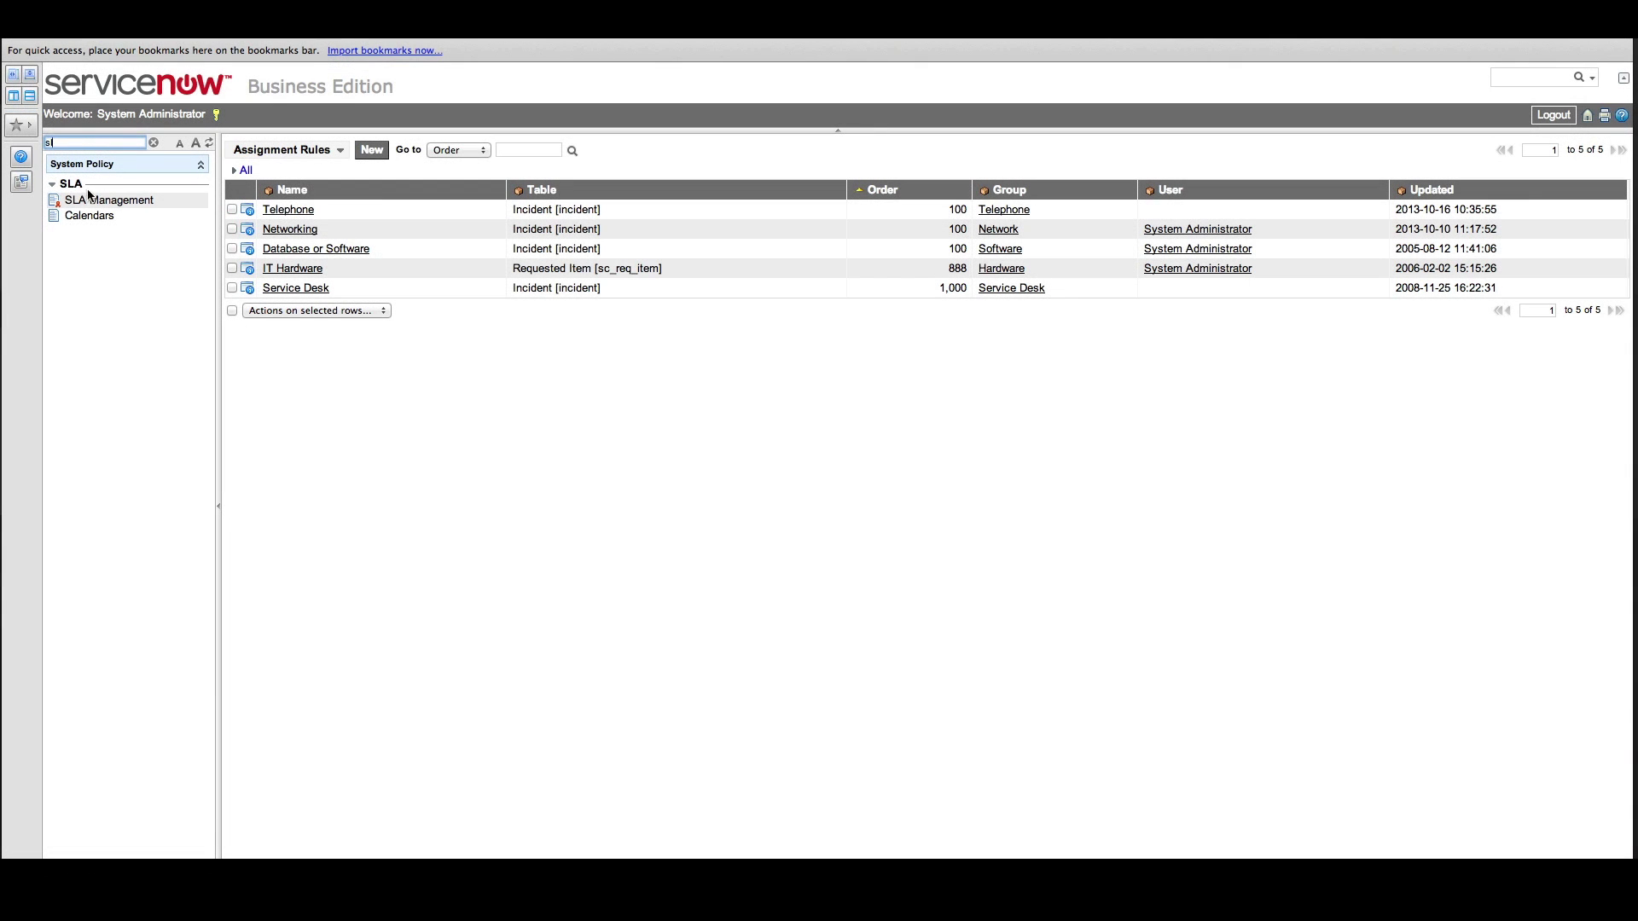
Open the Priority 3 SLA from the SLA Management list and scroll down its form
{"action": "left_click", "coordinate": [98, 200]}
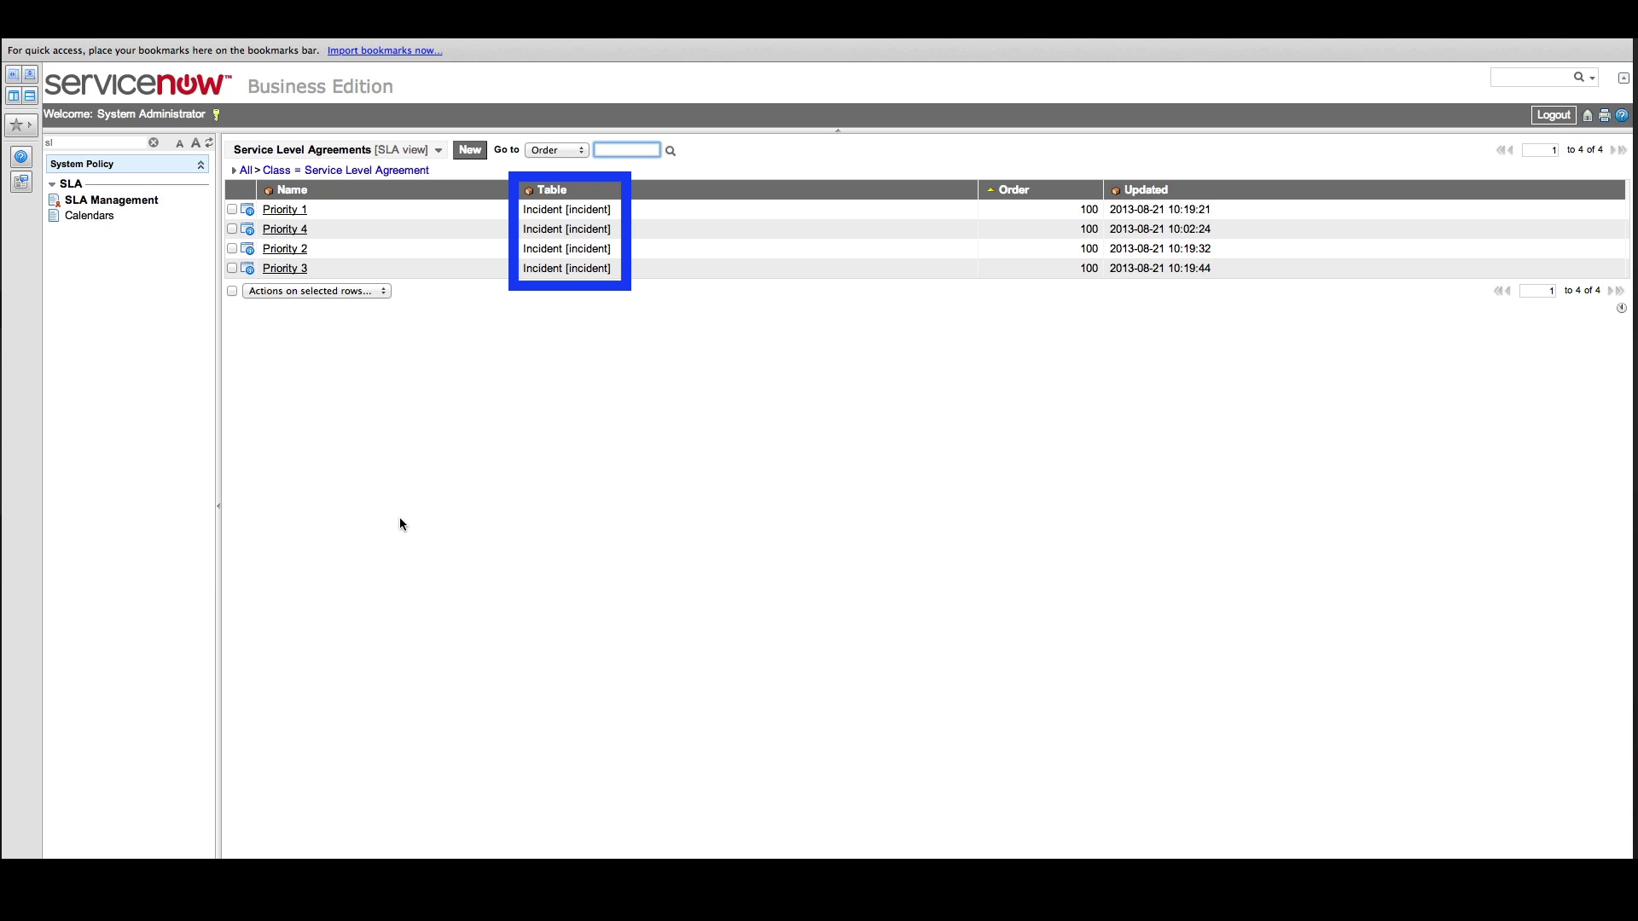
{"action": "left_click", "coordinate": [285, 268]}
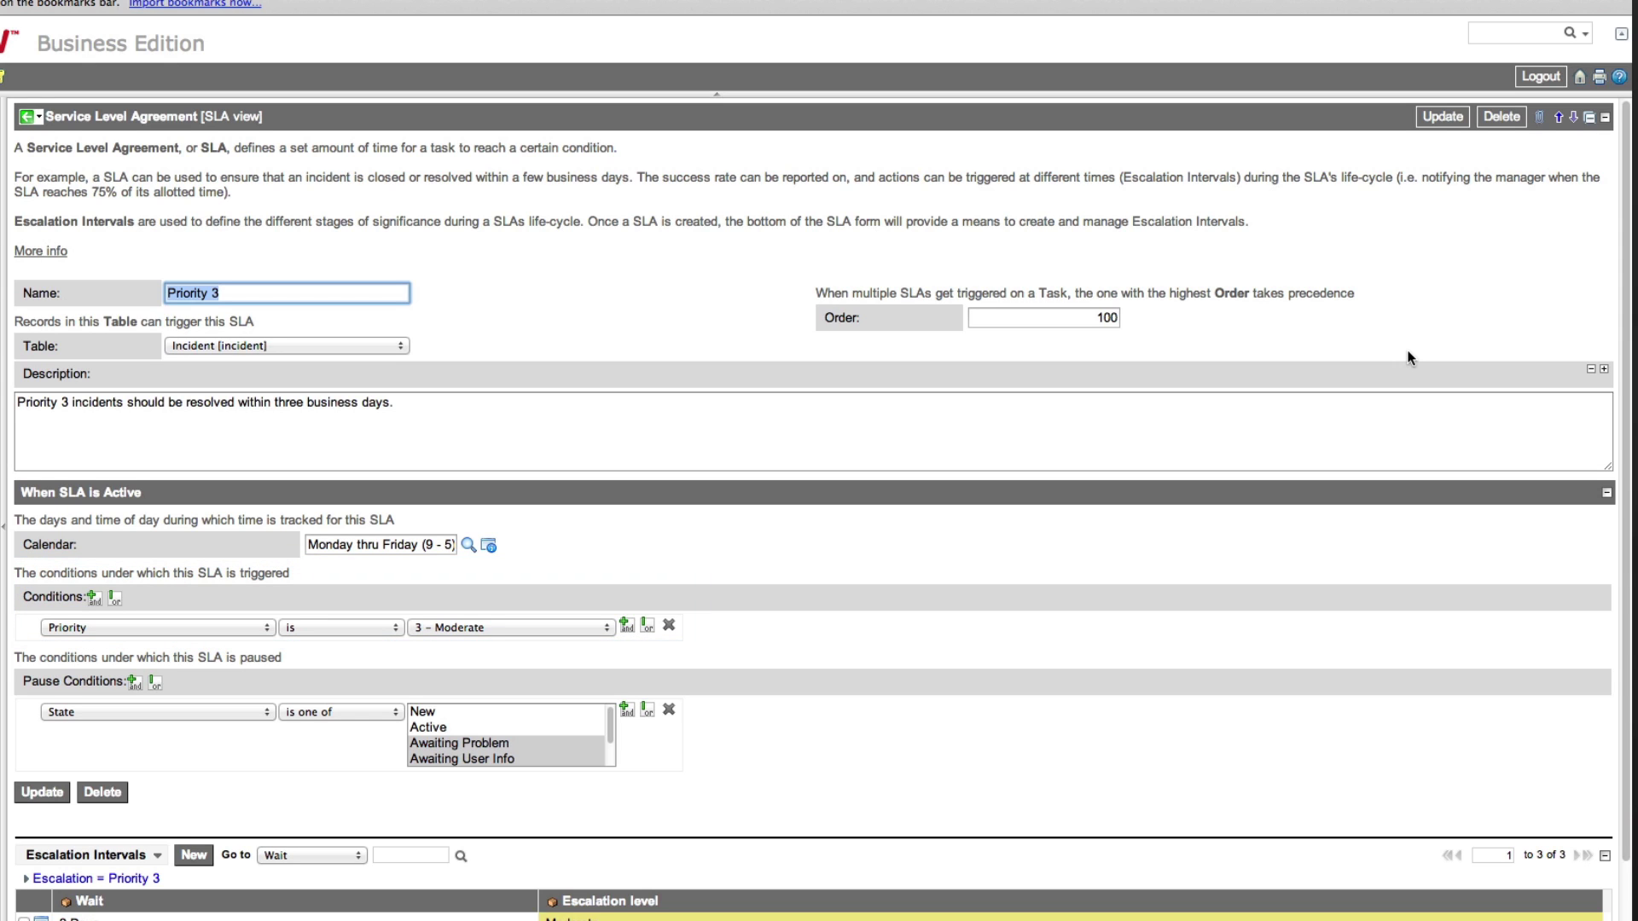
{"action": "left_click", "coordinate": [1627, 406]}
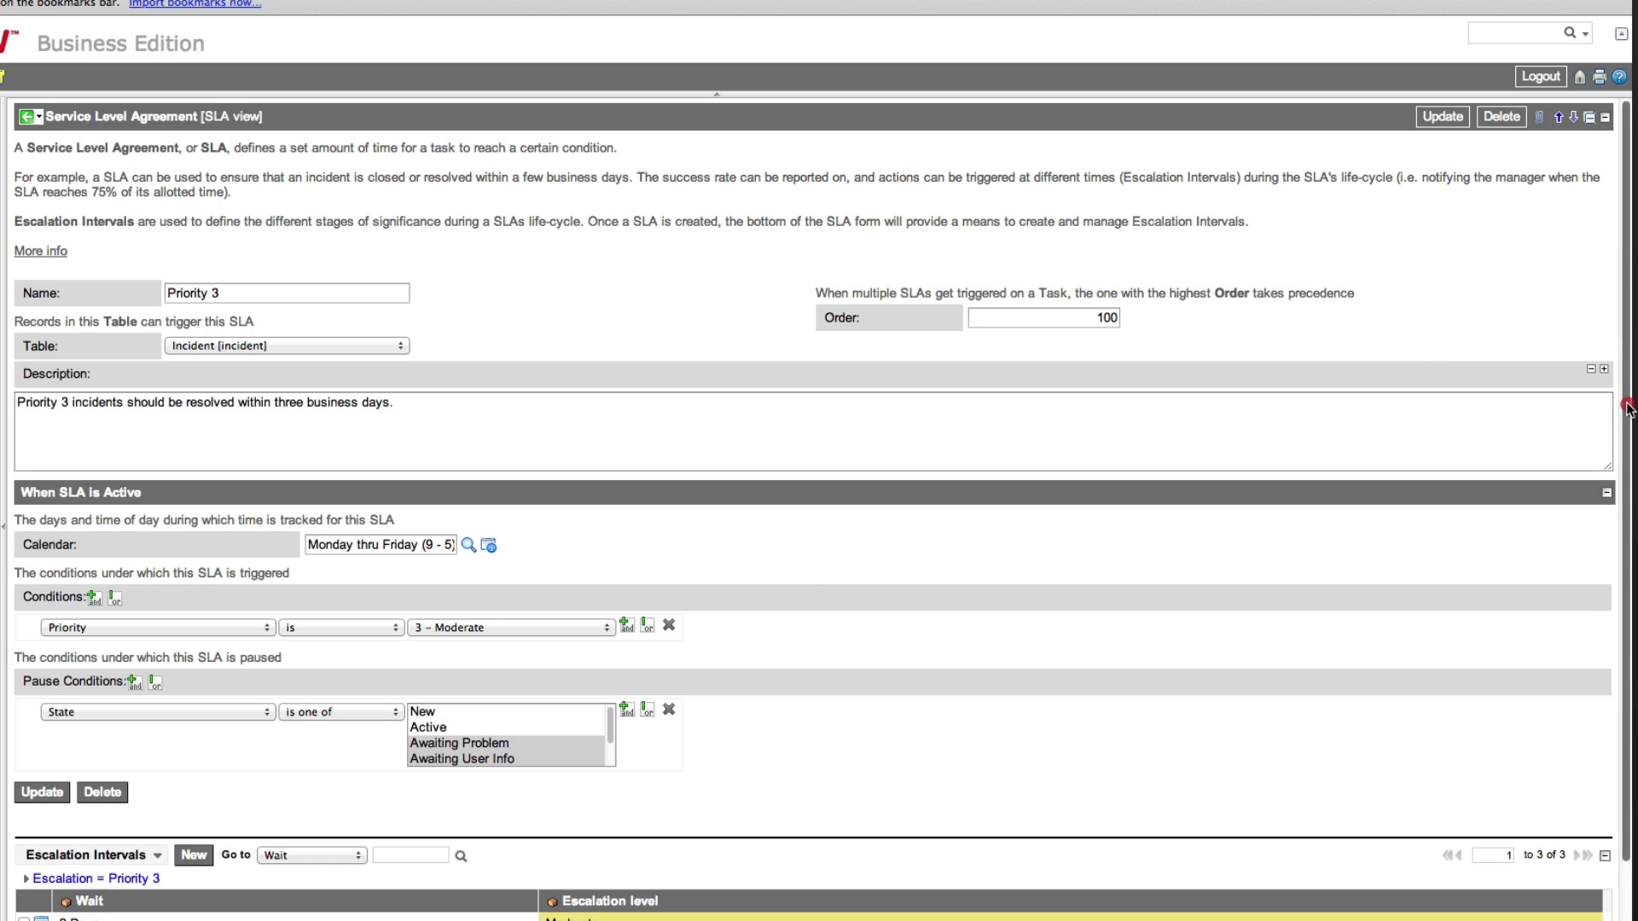
{"action": "left_click_drag", "start_coordinate": [1626, 406], "coordinate": [1631, 510]}
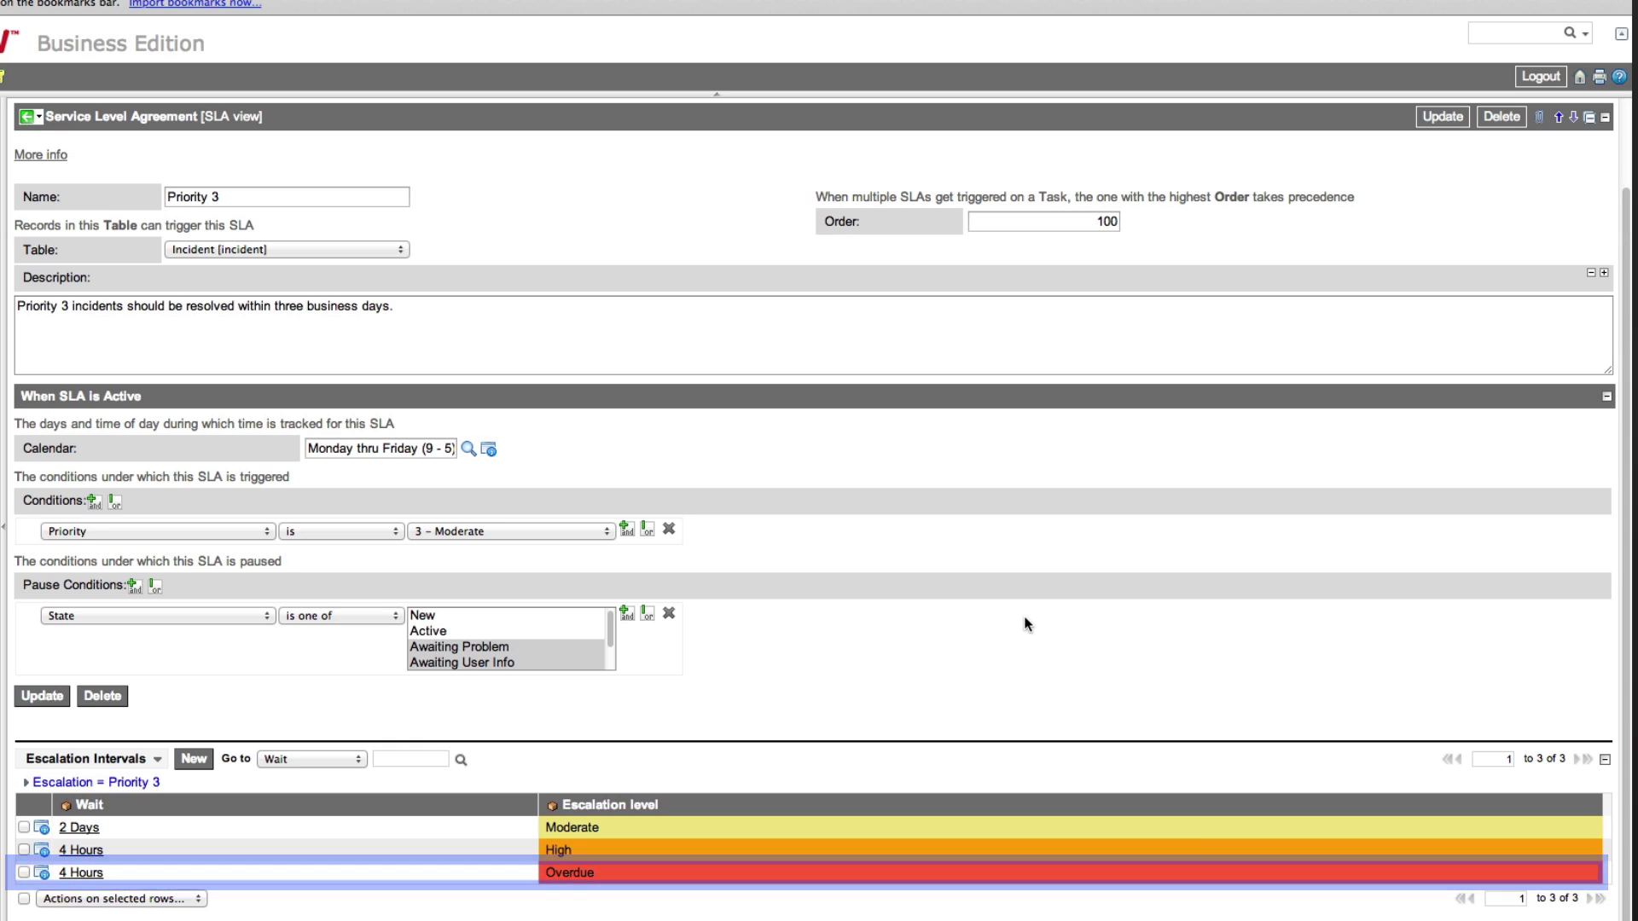
Scroll through the Priority 3 pause states, then open the Priority 1 SLA record
{"action": "left_click", "coordinate": [611, 627]}
{"action": "left_click_drag", "start_coordinate": [611, 627], "coordinate": [612, 654]}
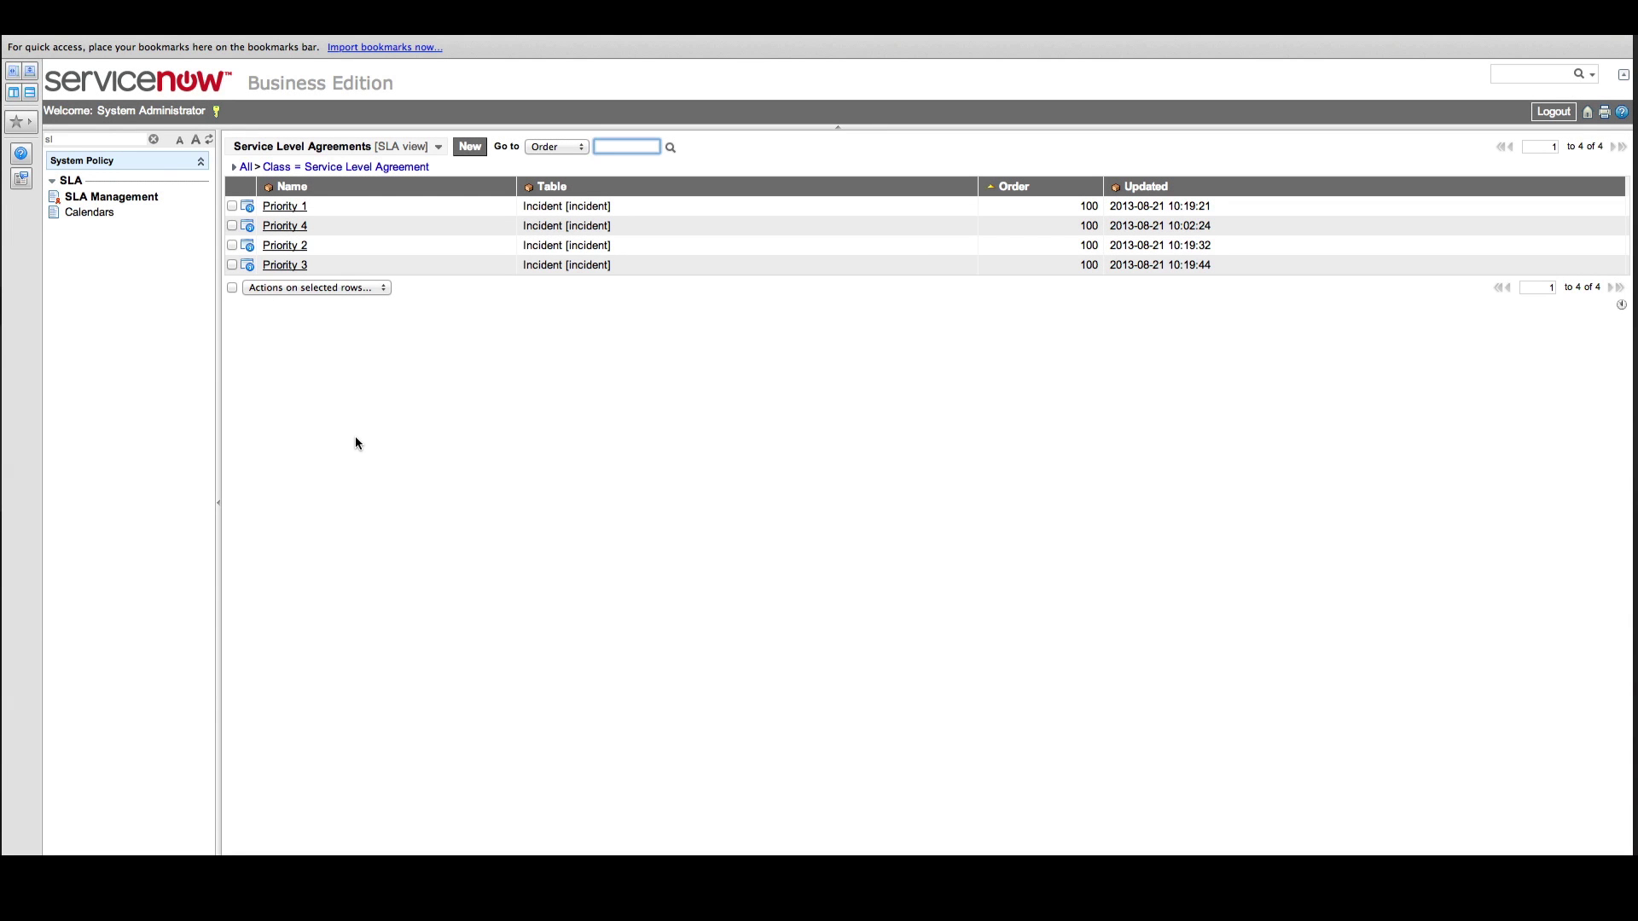
{"action": "left_click", "coordinate": [285, 209]}
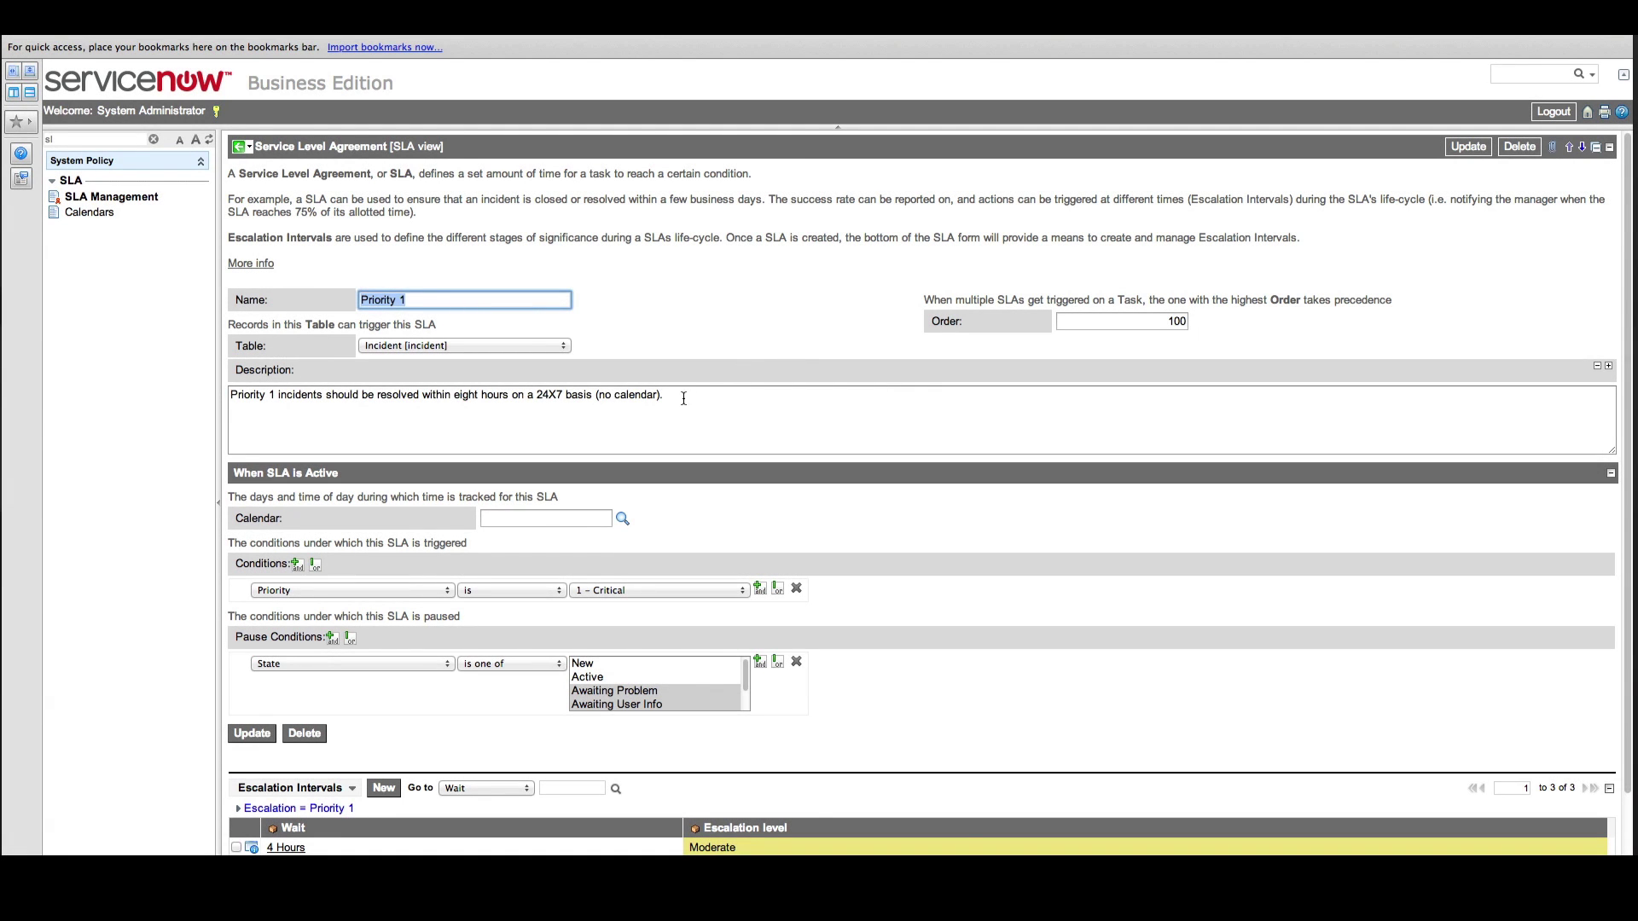
{"action": "triple_click", "coordinate": [735, 400]}
{"action": "left_click", "coordinate": [665, 325]}
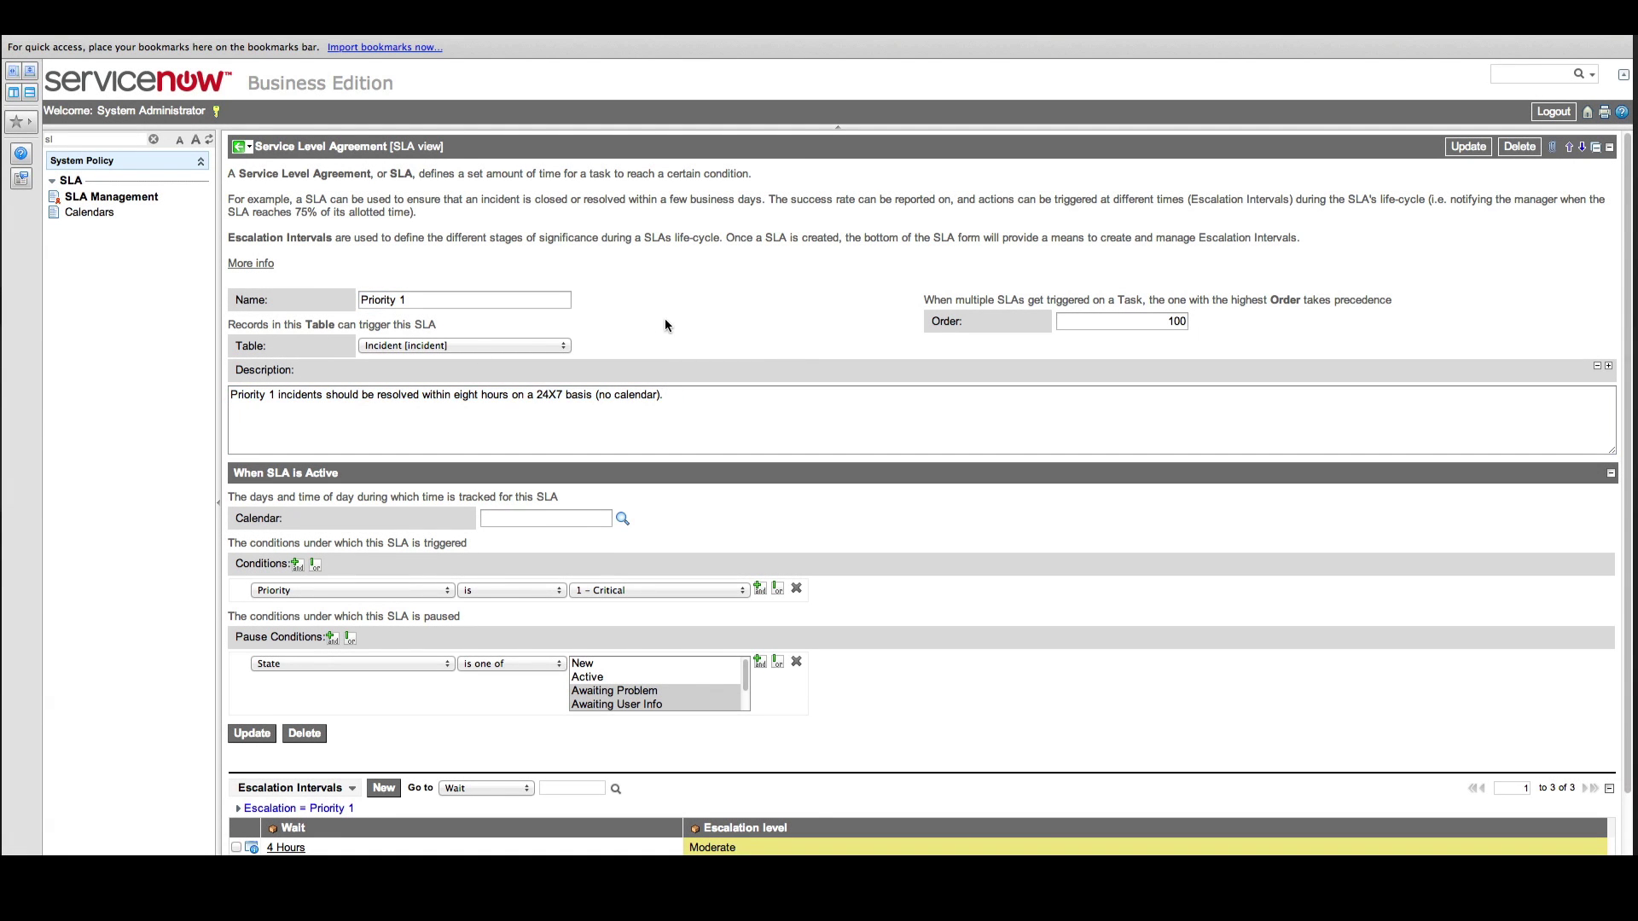
{"action": "scroll", "coordinate": [766, 307], "scroll_direction": "down", "scroll_amount": 2}
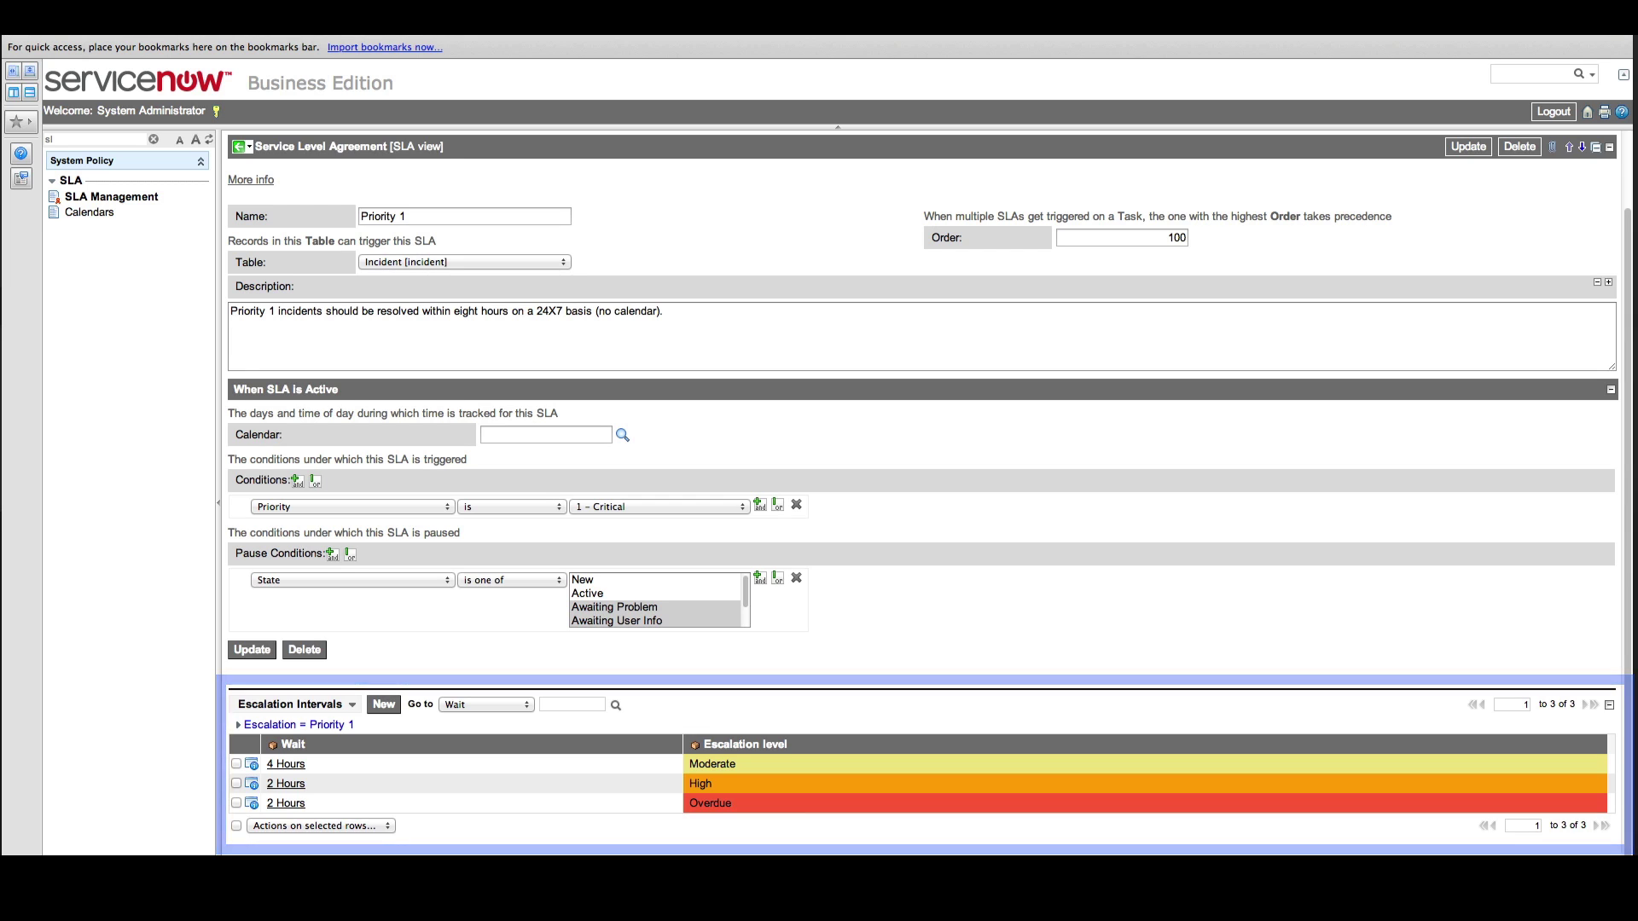
{"action": "left_click", "coordinate": [19, 33]}
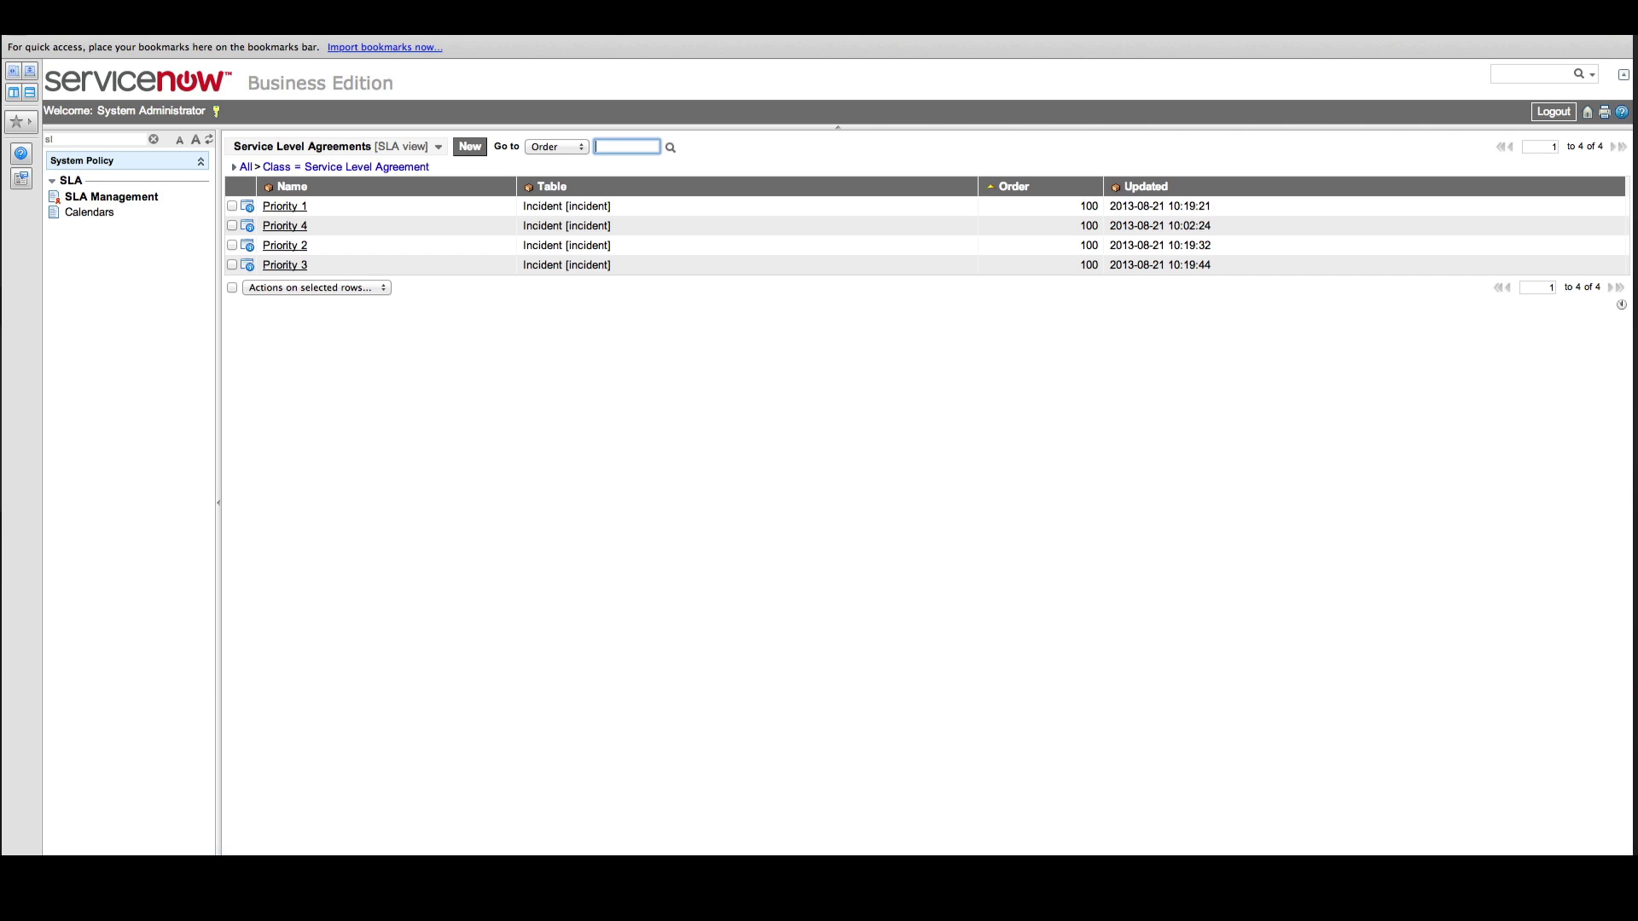
Create a new SLA named 'Priority 1 - Network' described as resolving network incidents within four hours, 24X7
{"action": "left_click", "coordinate": [472, 149]}
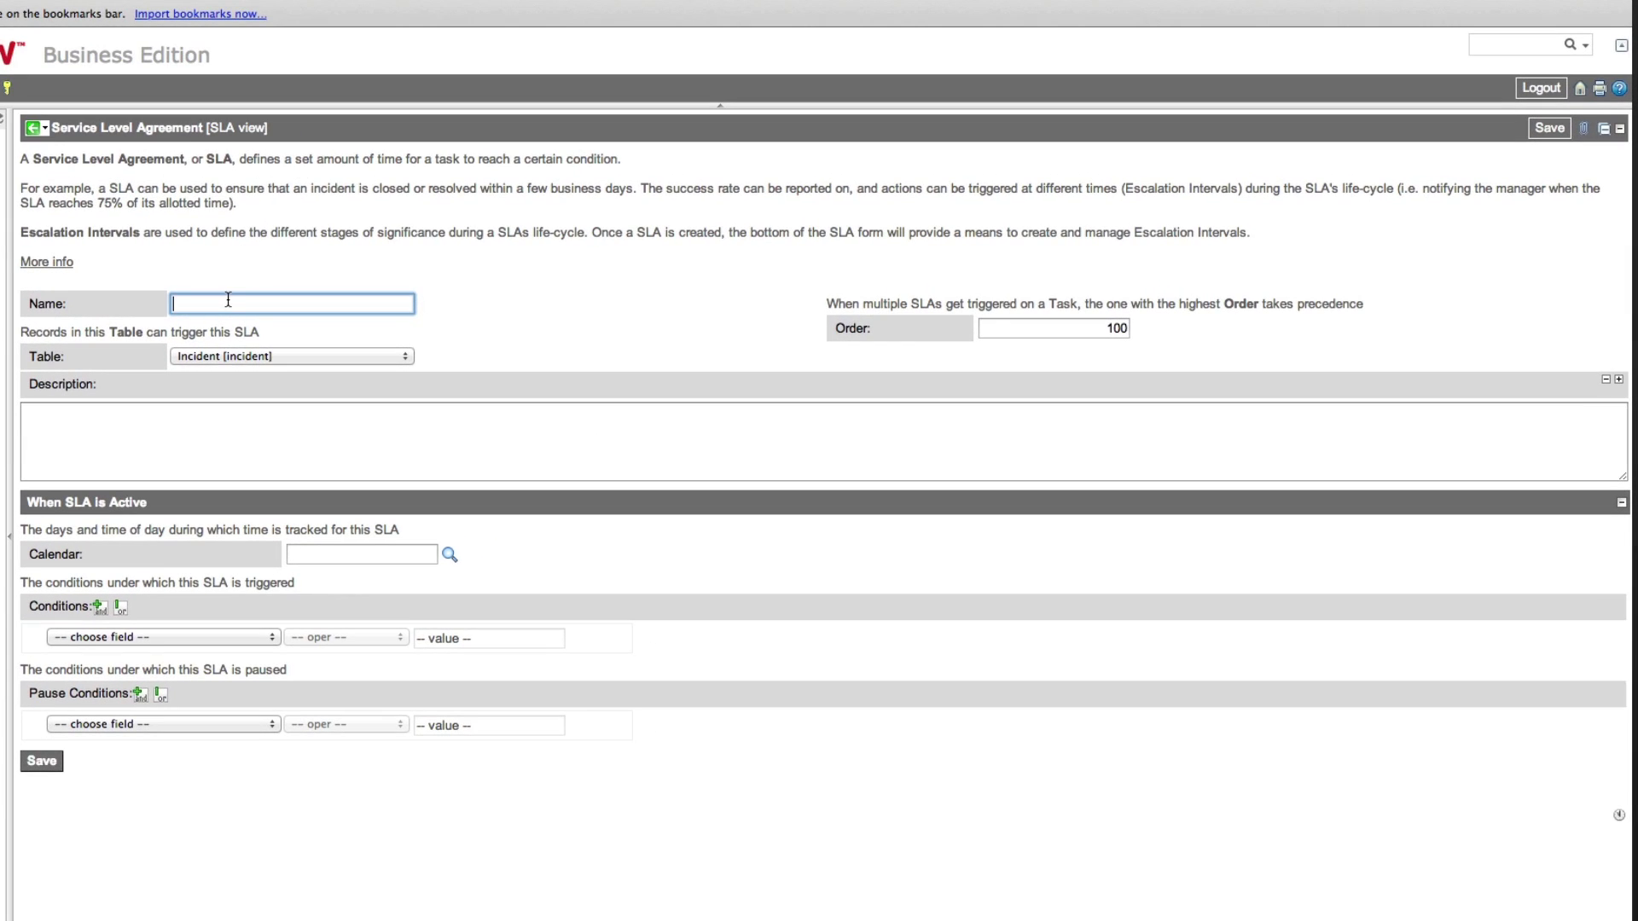
{"action": "type", "text": "Priority 1 - N"}
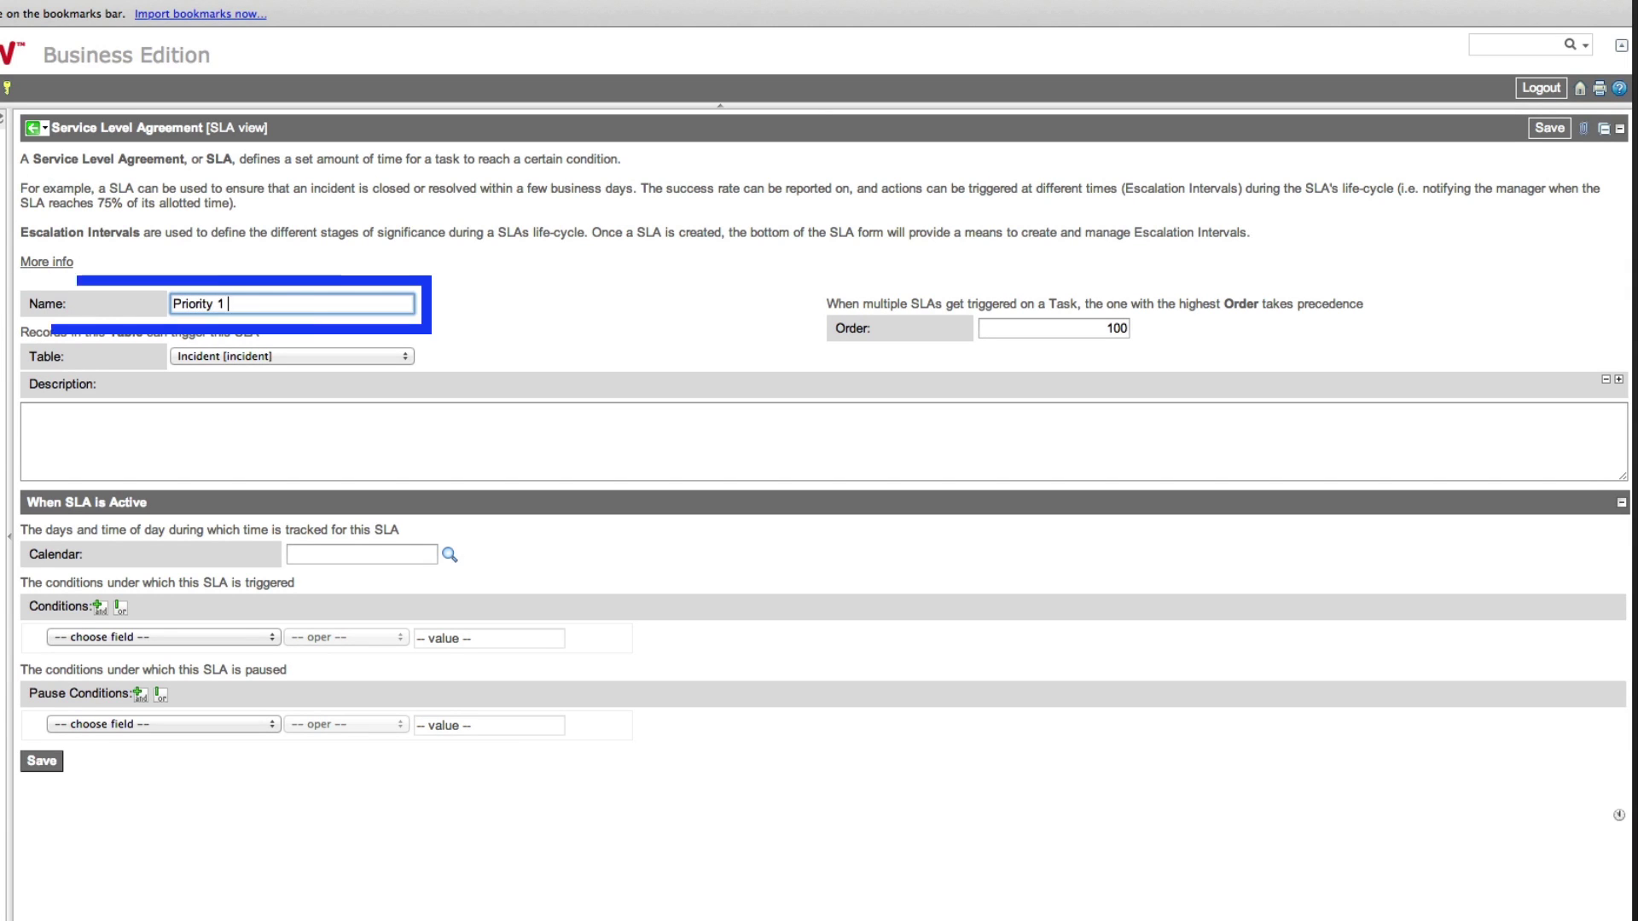
{"action": "type", "text": "etwork"}
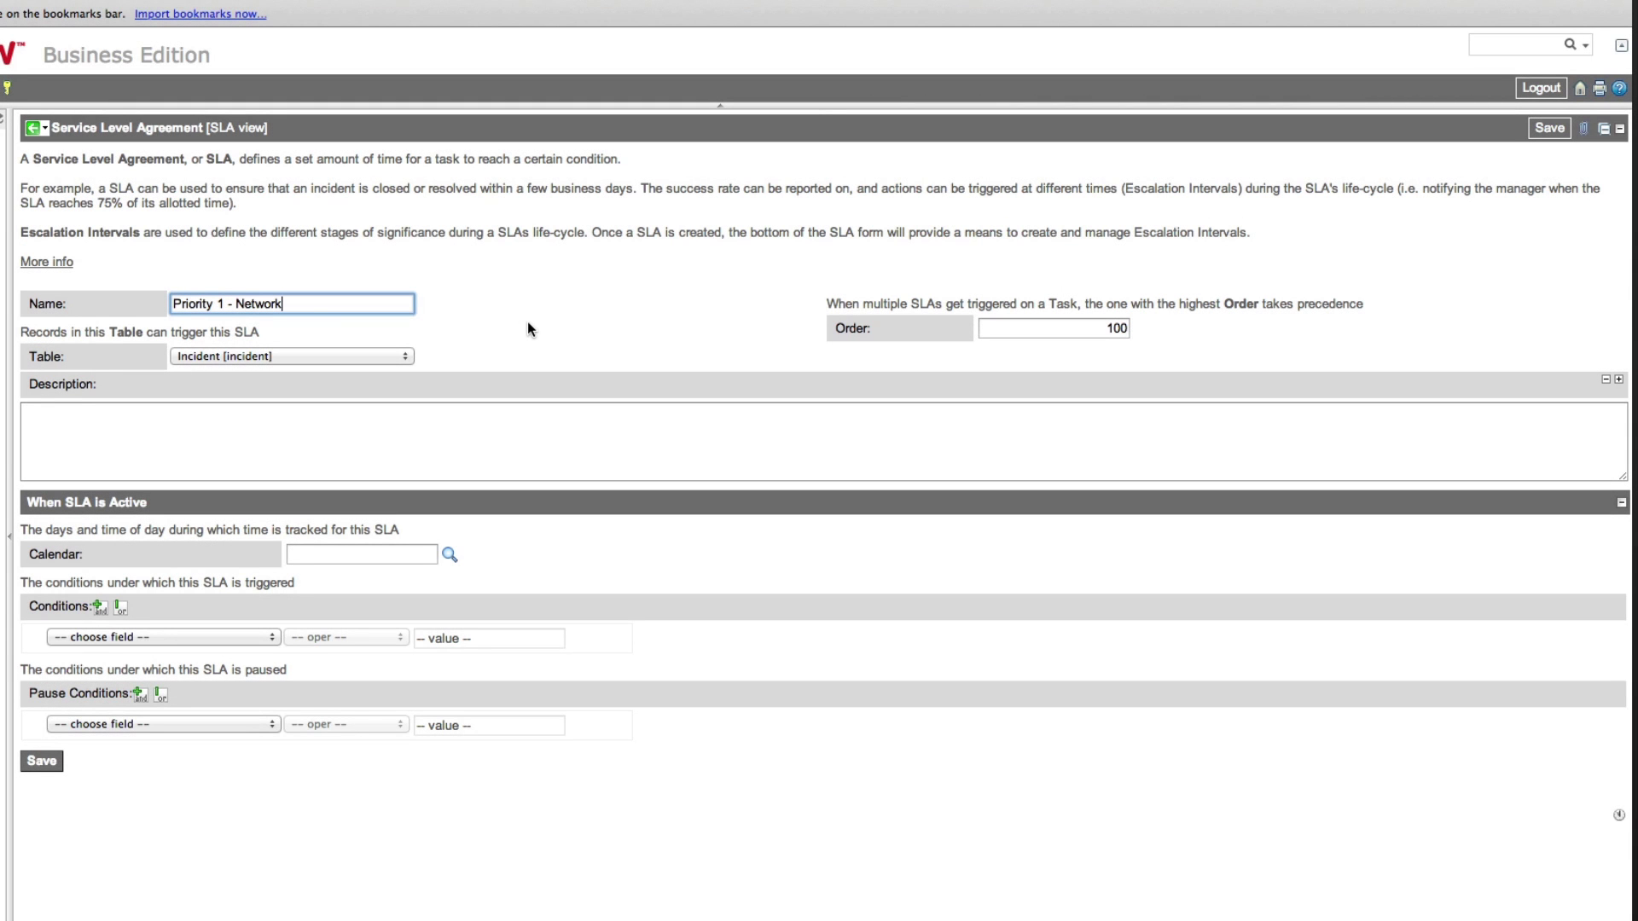
{"action": "left_click", "coordinate": [442, 417]}
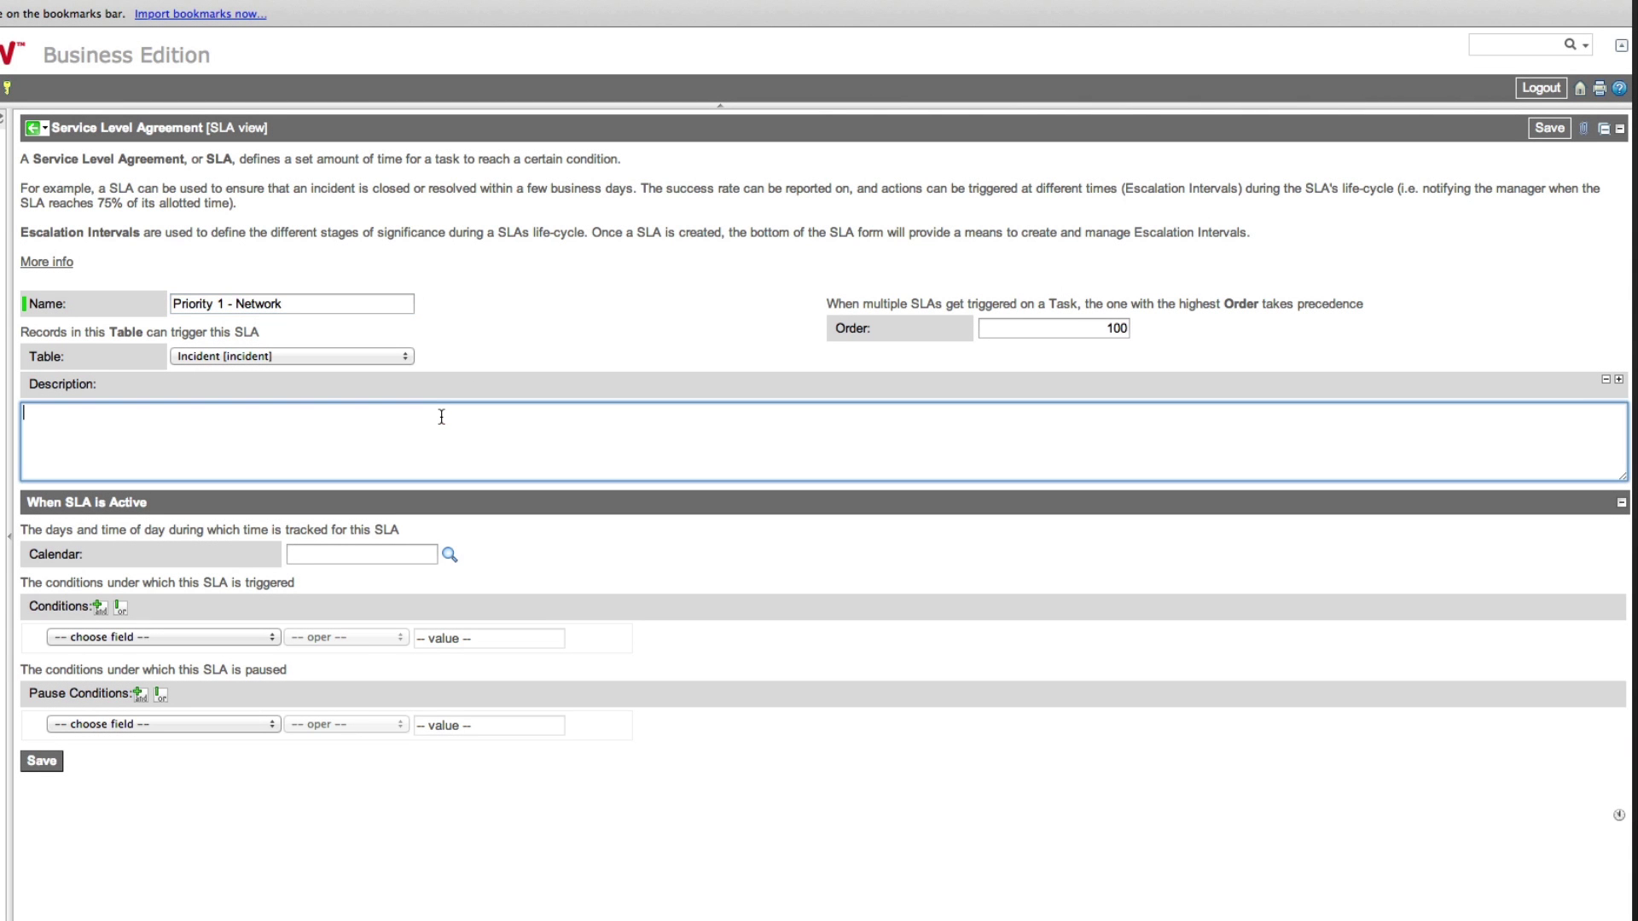
{"action": "type", "text": "Priority 1 incidents should be resolved within eight hours on a 24X7 basis (no calendar)."}
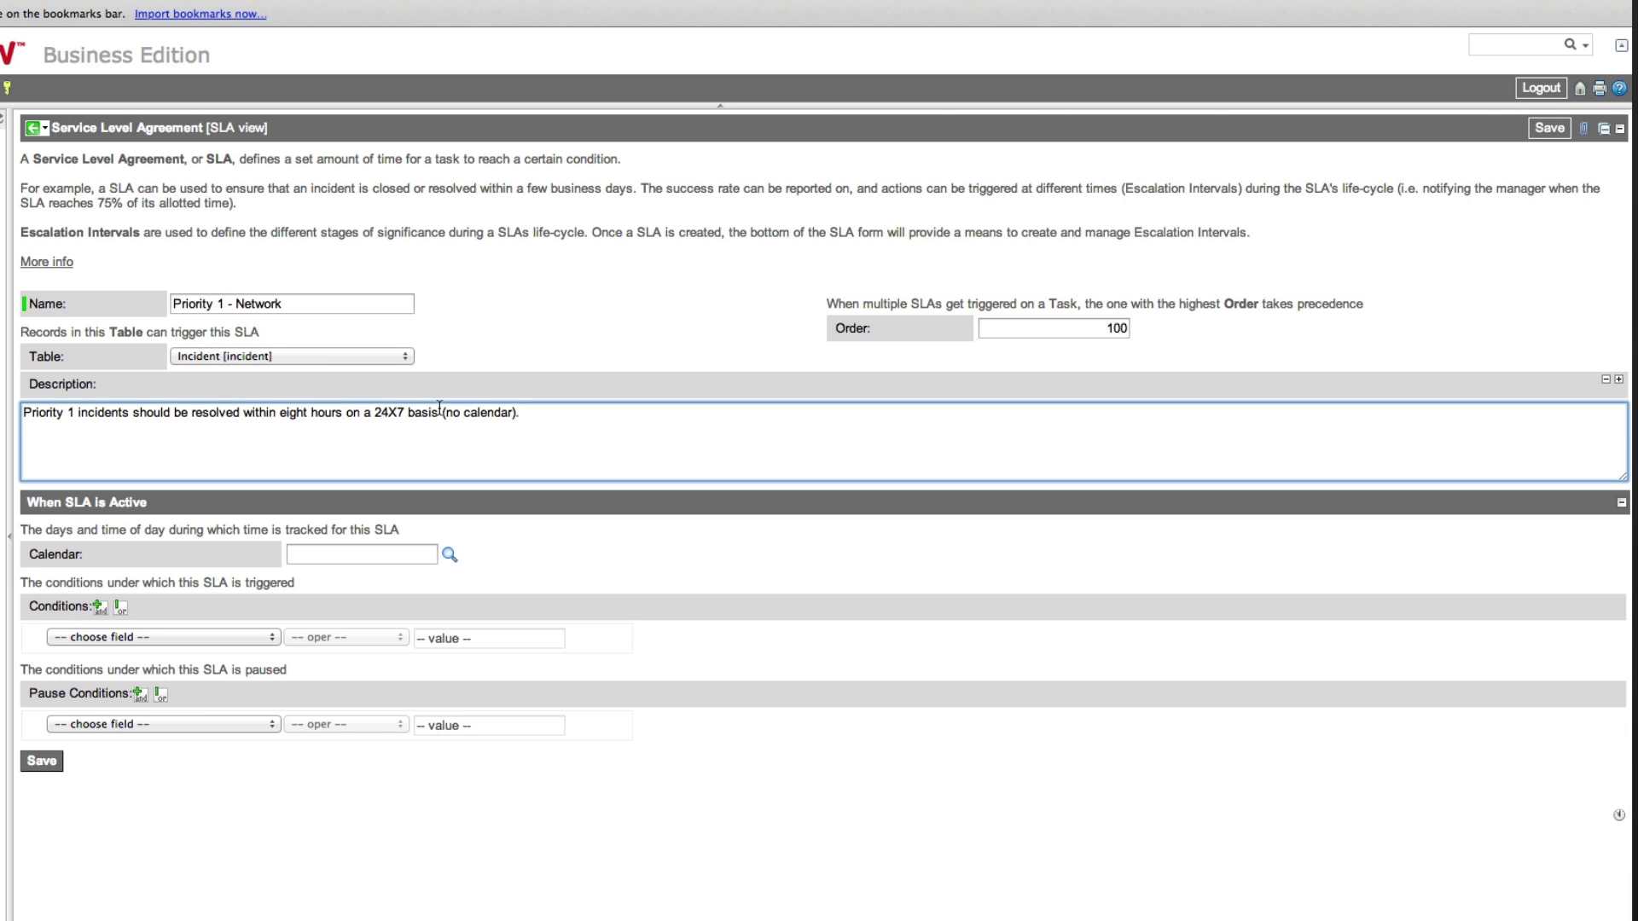
{"action": "left_click", "coordinate": [78, 413]}
{"action": "type", "text": "- "}
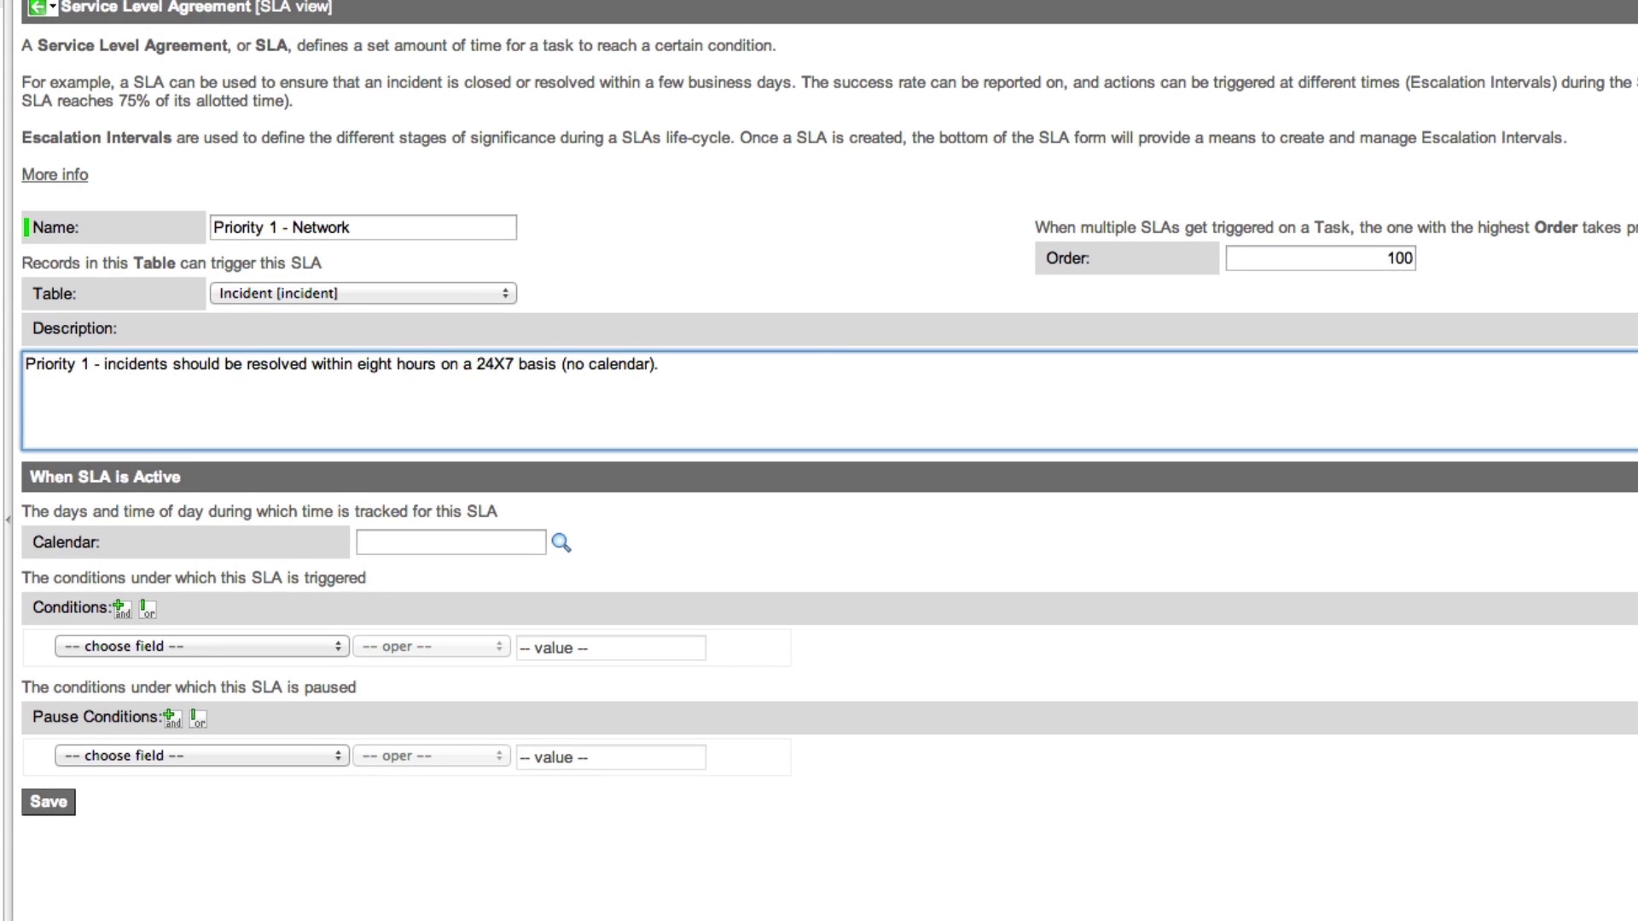
{"action": "type", "text": "Network"}
{"action": "double_click", "coordinate": [427, 365]}
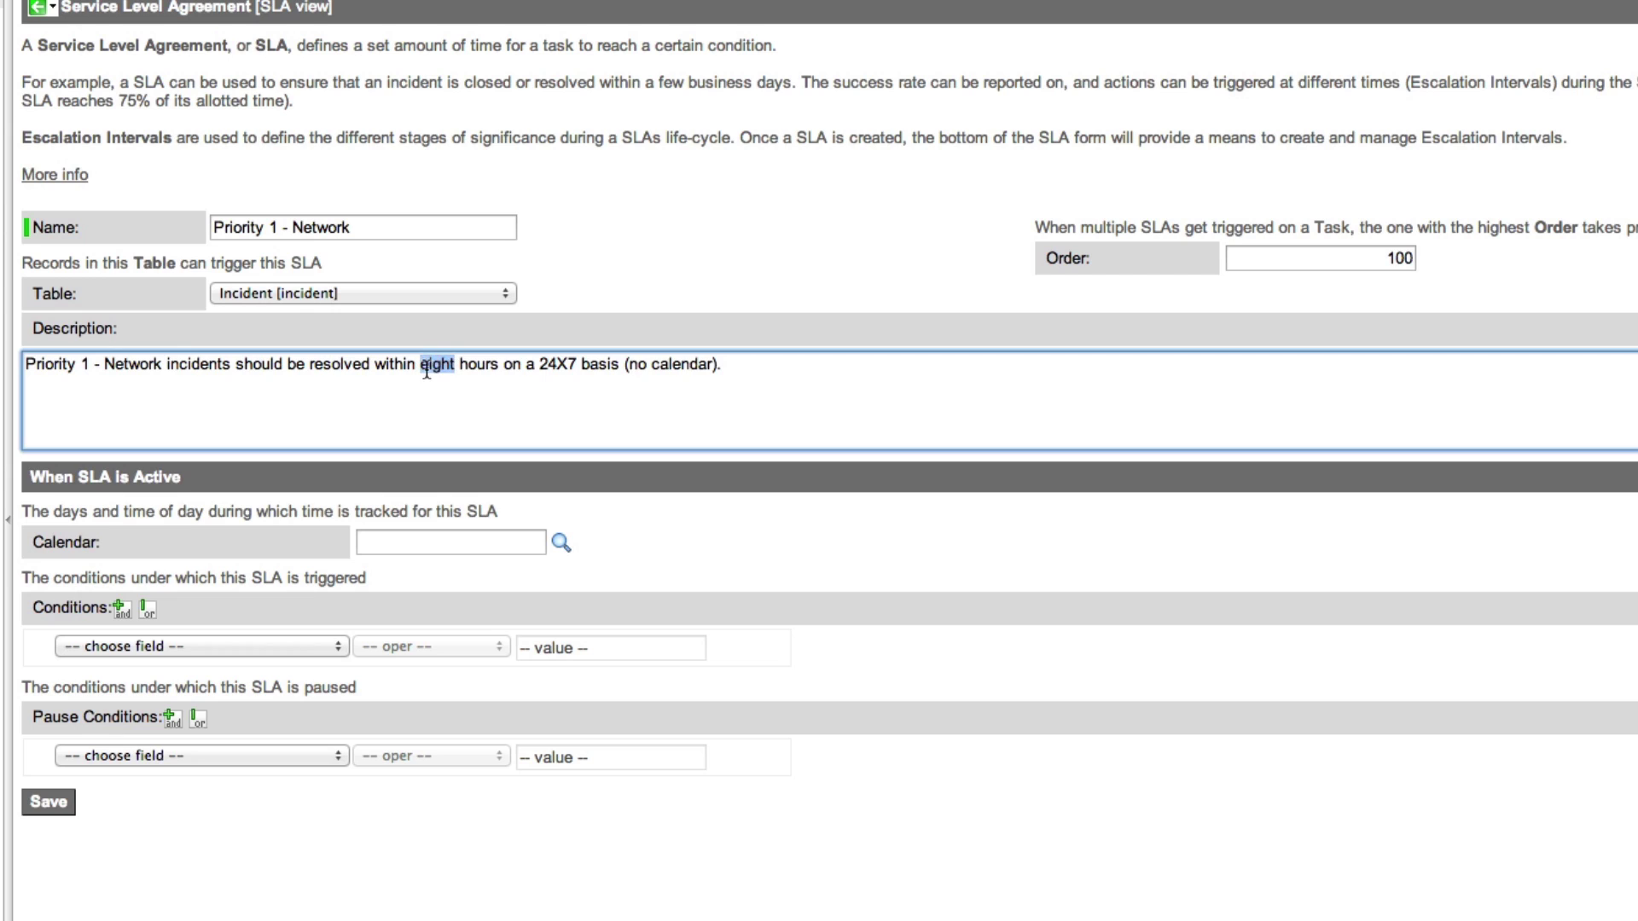
{"action": "type", "text": "four"}
{"action": "left_click", "coordinate": [825, 245]}
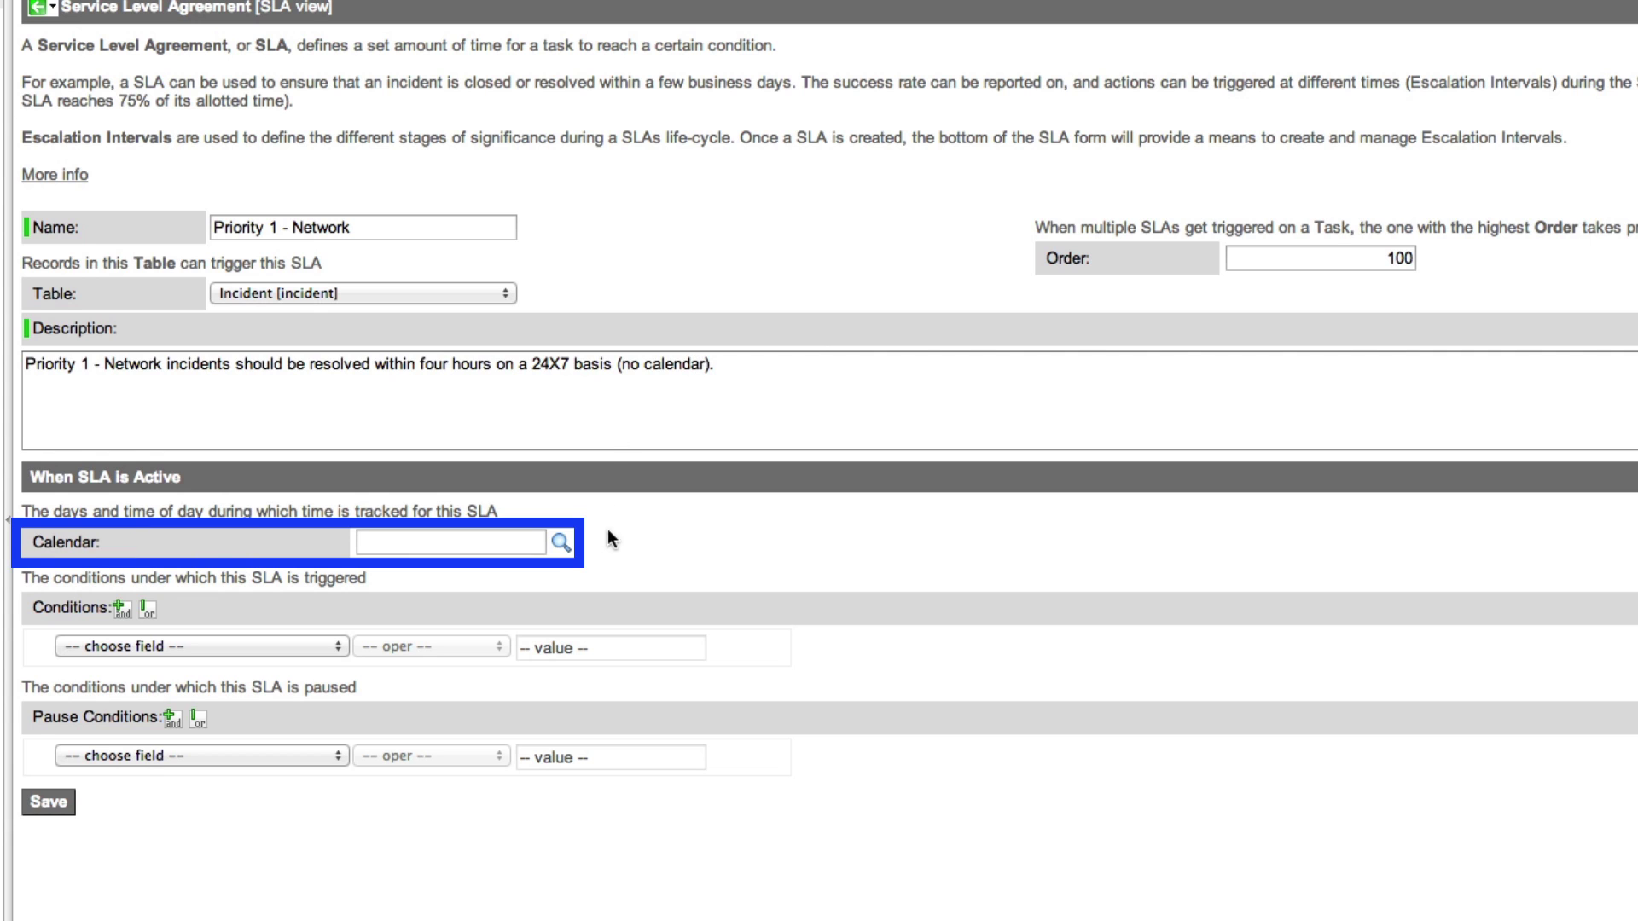
Set the start condition to Priority is 1 - Critical AND Category is Network
{"action": "left_click", "coordinate": [336, 648]}
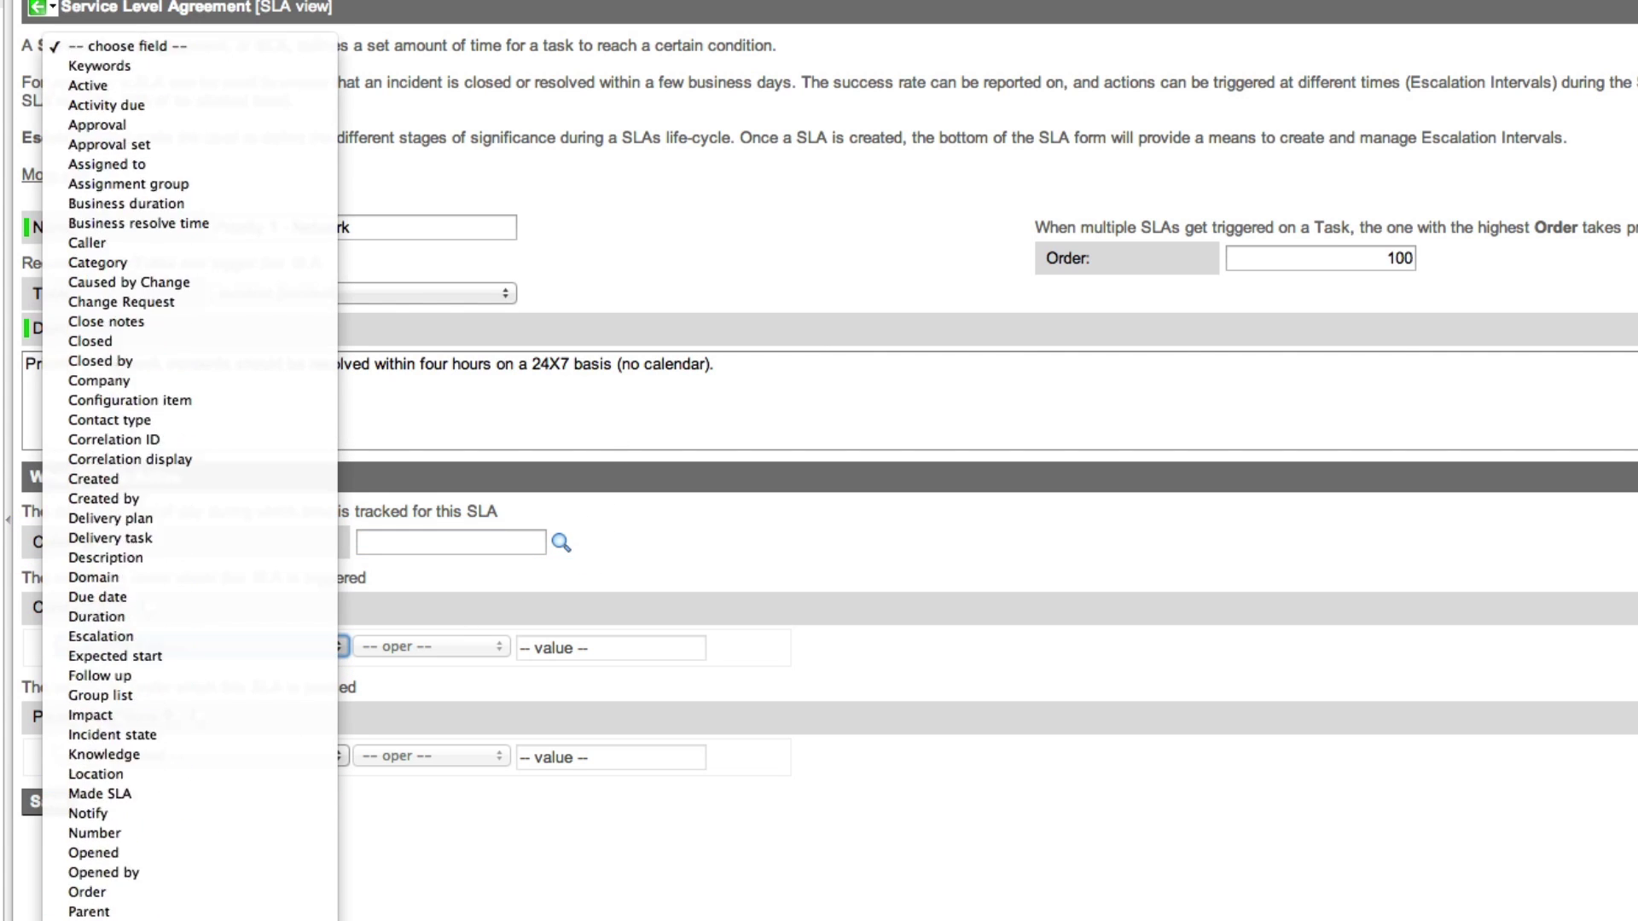
{"action": "left_click", "coordinate": [188, 889]}
{"action": "left_click", "coordinate": [740, 647]}
{"action": "left_click", "coordinate": [741, 664]}
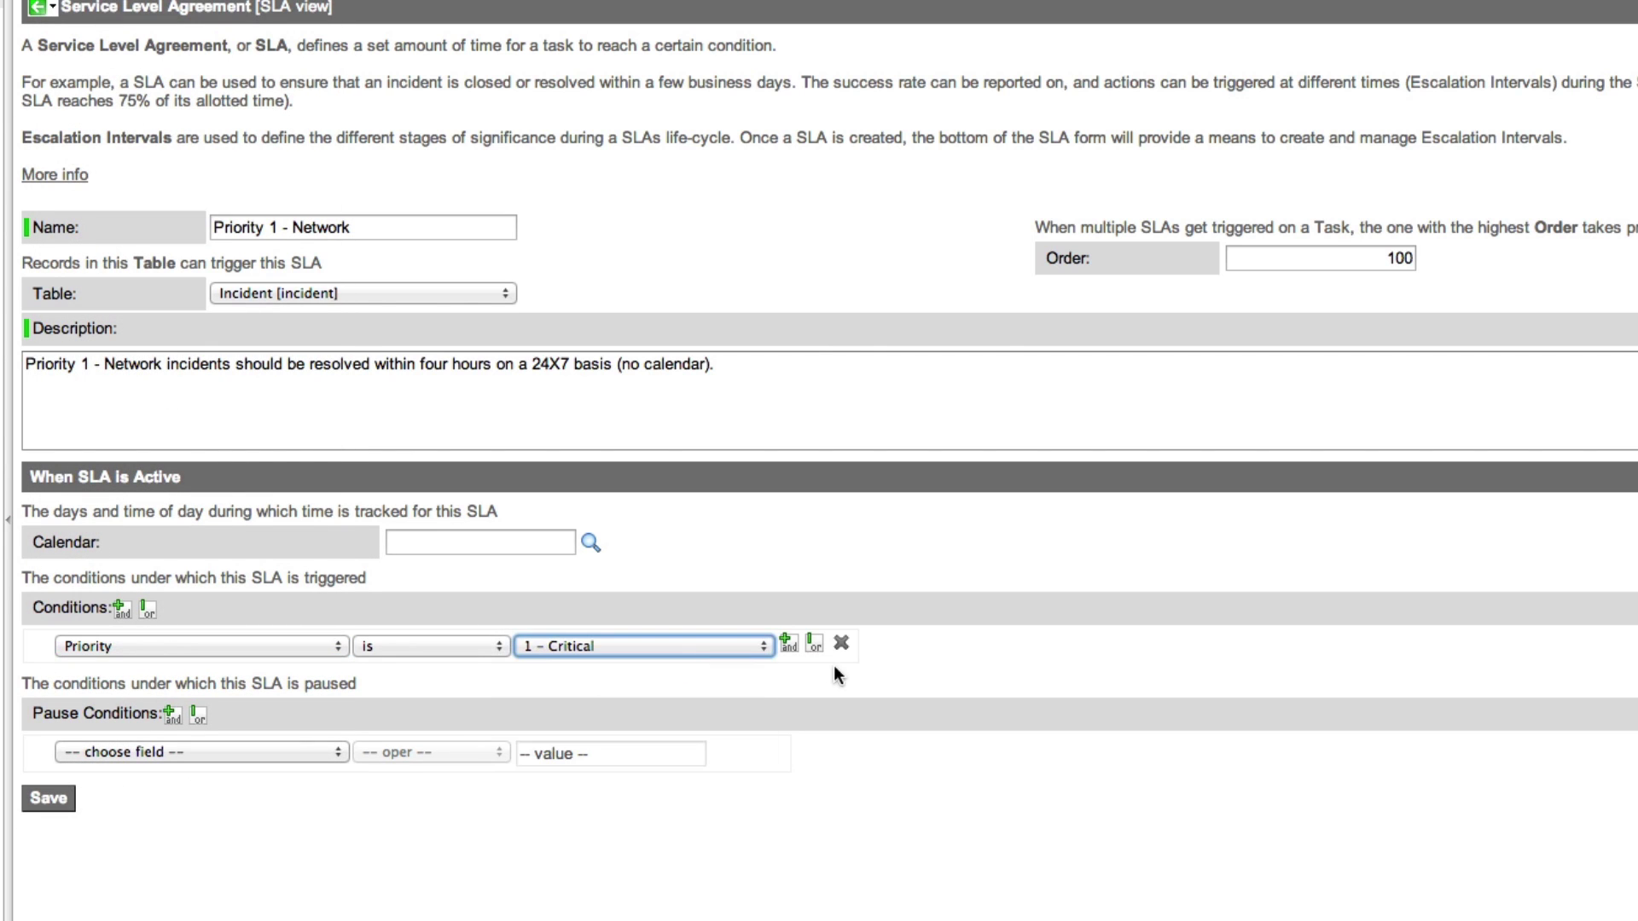
{"action": "left_click", "coordinate": [788, 644]}
{"action": "left_click", "coordinate": [321, 685]}
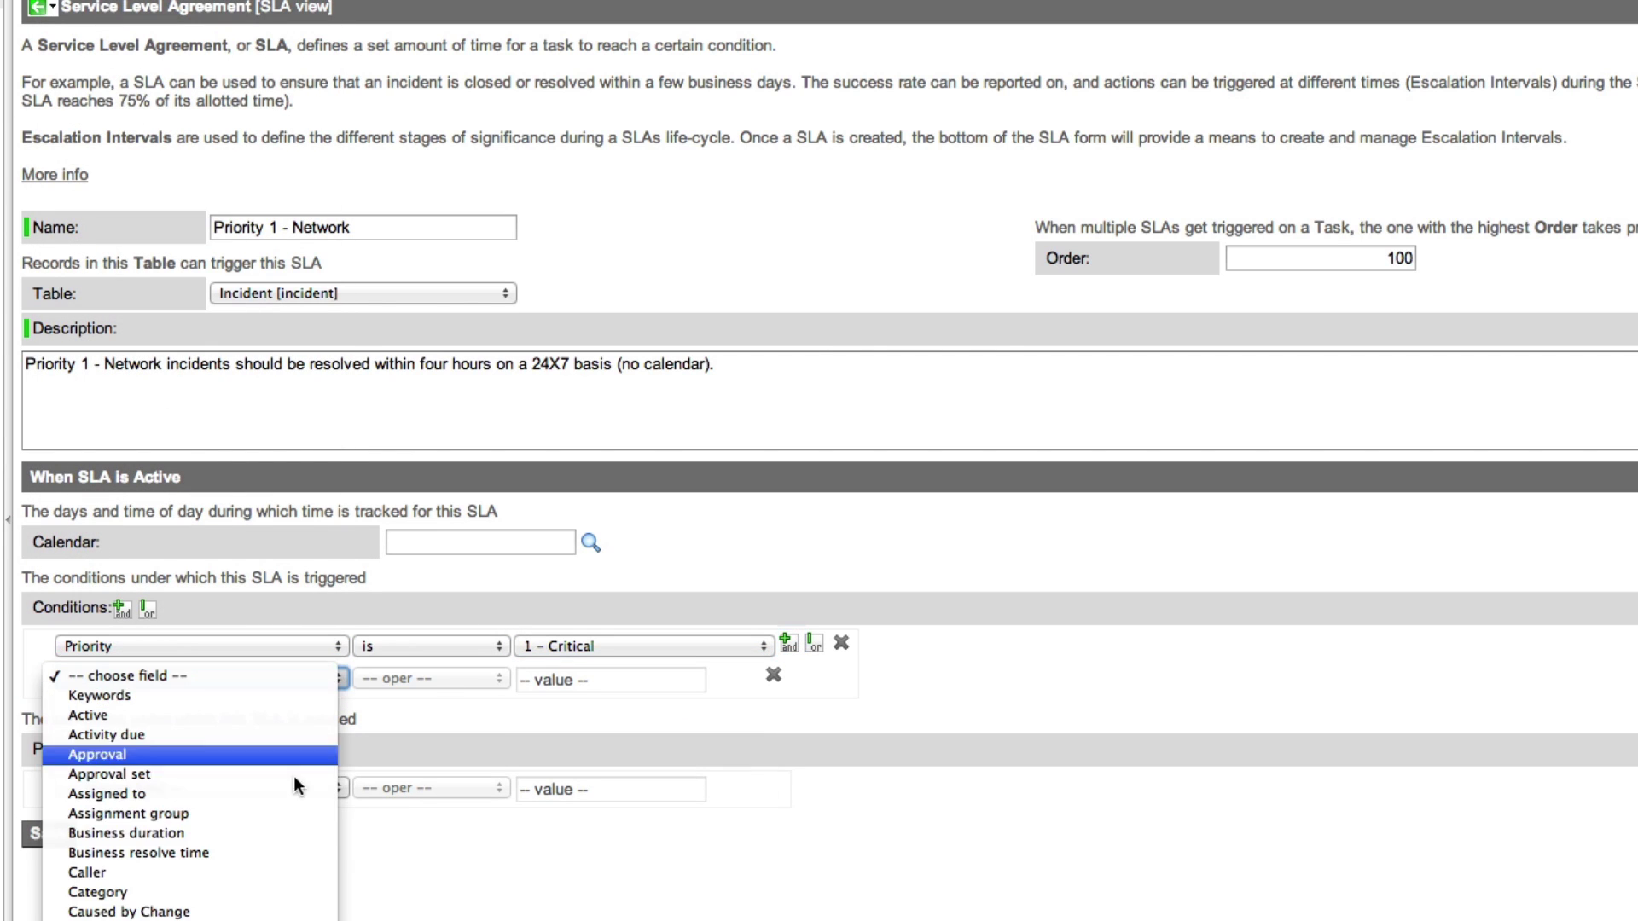
{"action": "left_click", "coordinate": [237, 888]}
{"action": "left_click", "coordinate": [727, 677]}
{"action": "left_click", "coordinate": [625, 772]}
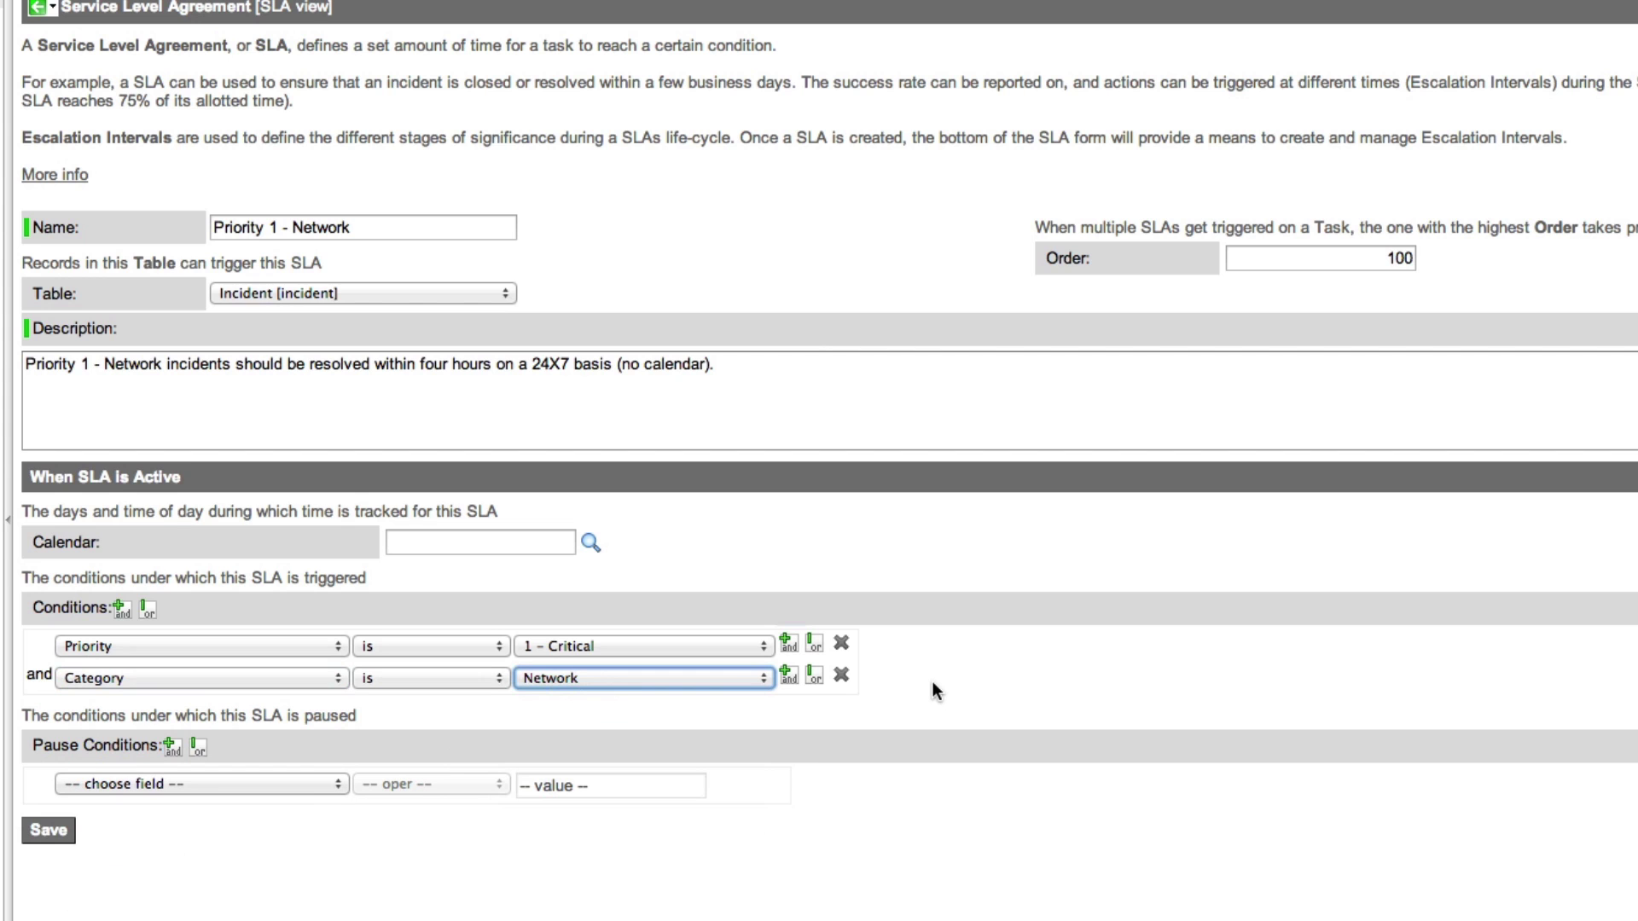
Pause the SLA when State is Awaiting Problem through Resolved, and save the record
{"action": "left_click", "coordinate": [337, 782]}
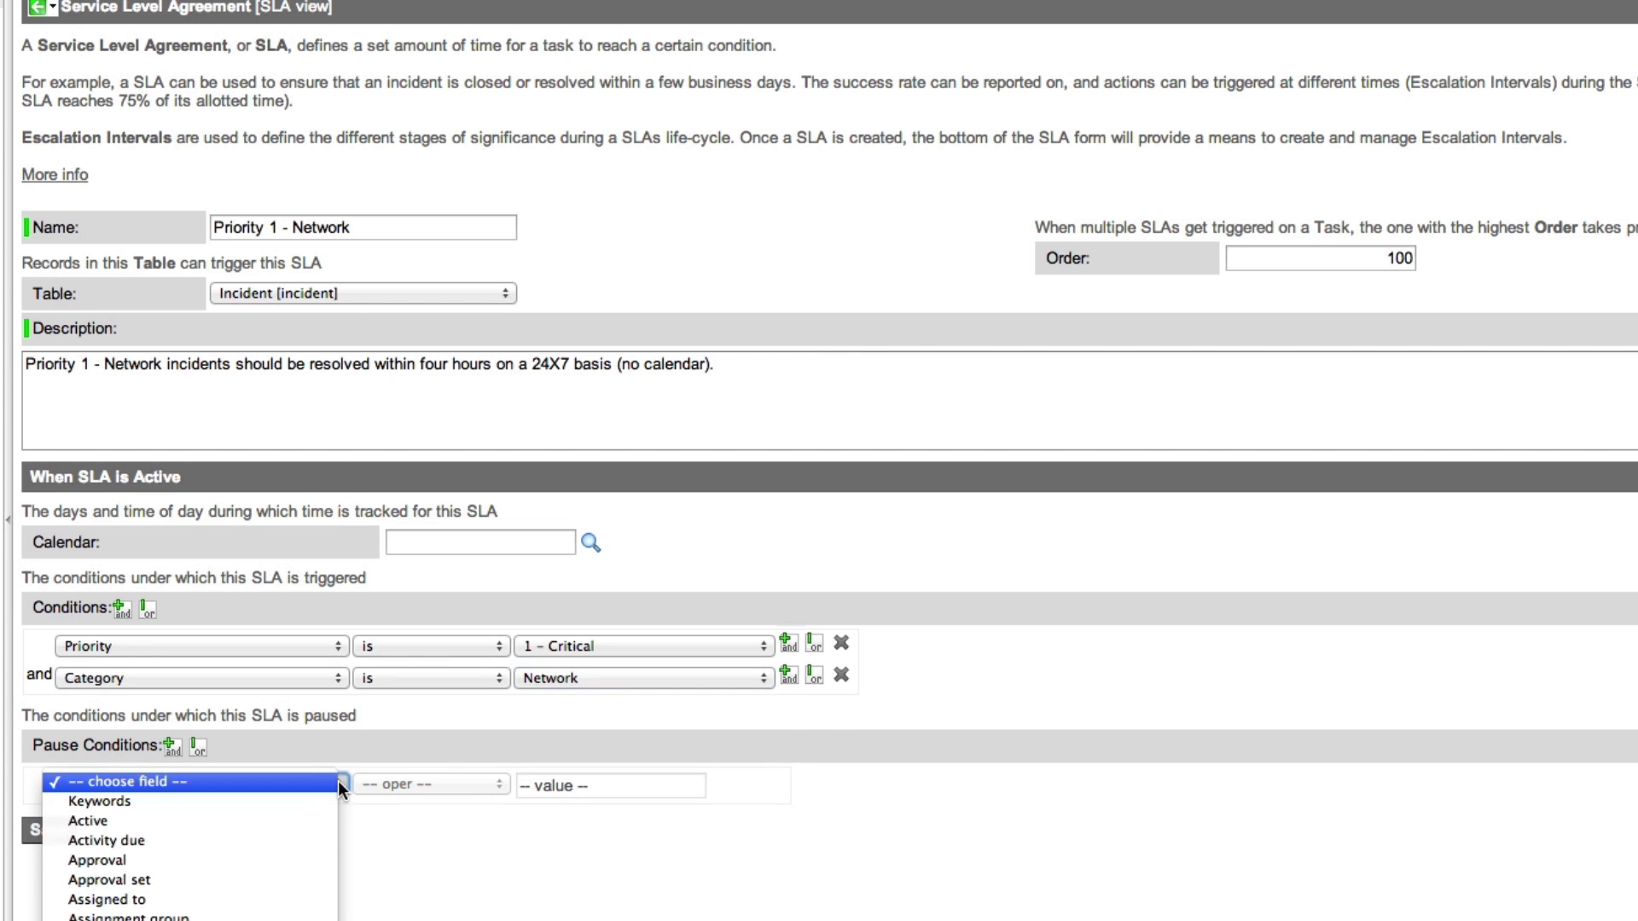
{"action": "left_click", "coordinate": [431, 783]}
{"action": "left_click", "coordinate": [475, 823]}
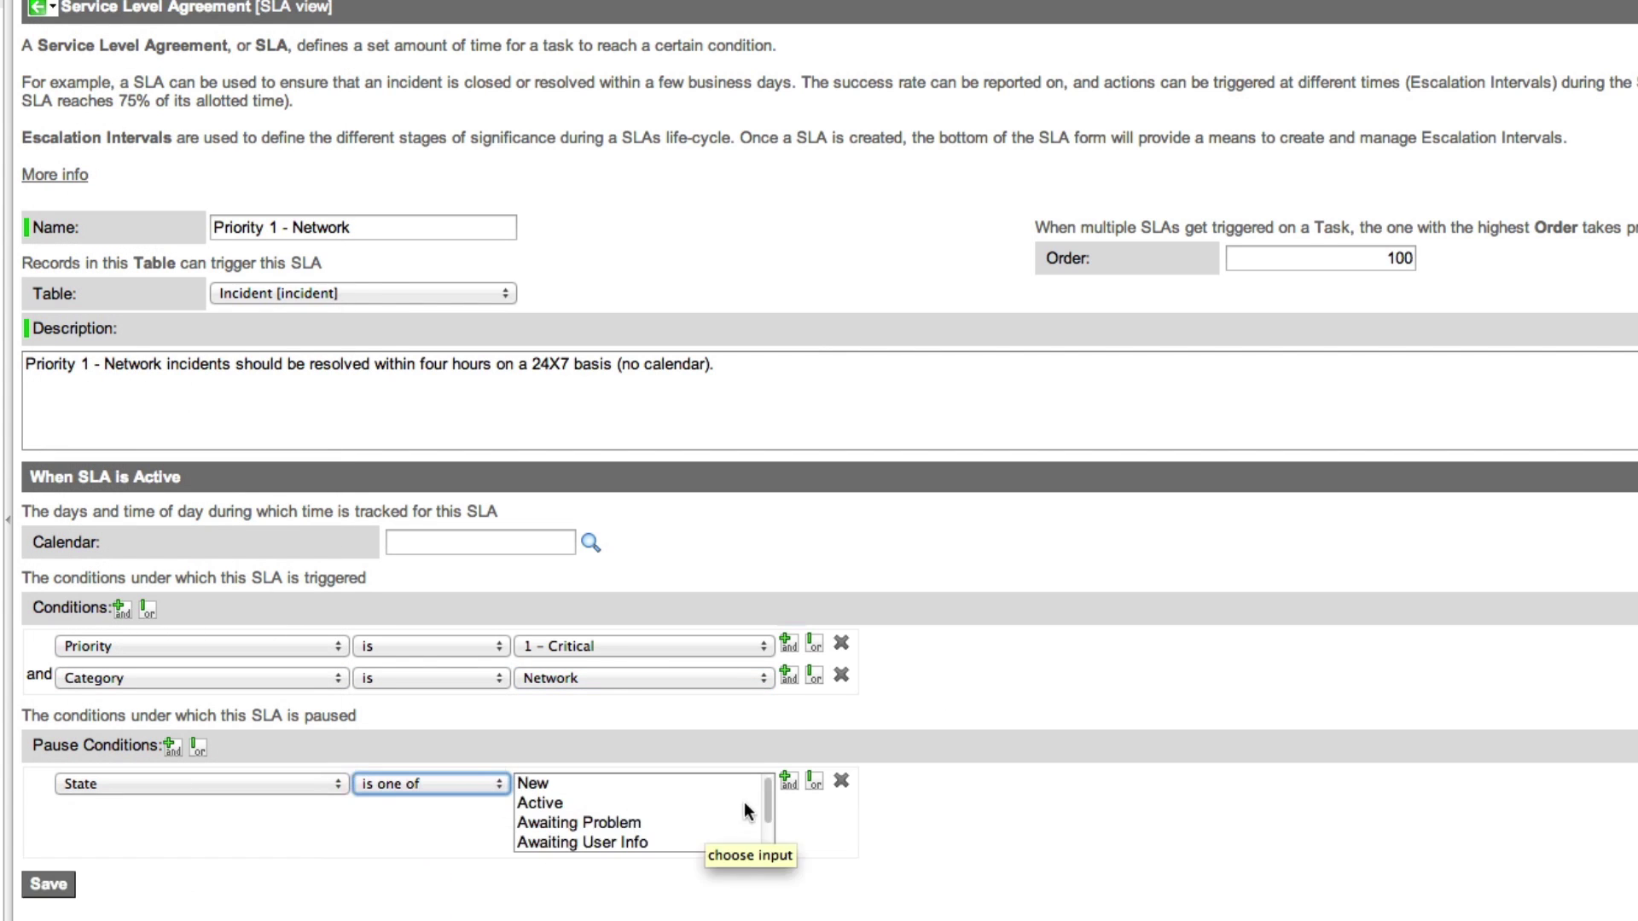
{"action": "left_click", "coordinate": [614, 797]}
{"action": "left_click", "coordinate": [643, 821]}
{"action": "scroll", "coordinate": [758, 816], "scroll_direction": "down", "scroll_amount": 1}
{"action": "left_click", "coordinate": [622, 842], "text": "shift"}
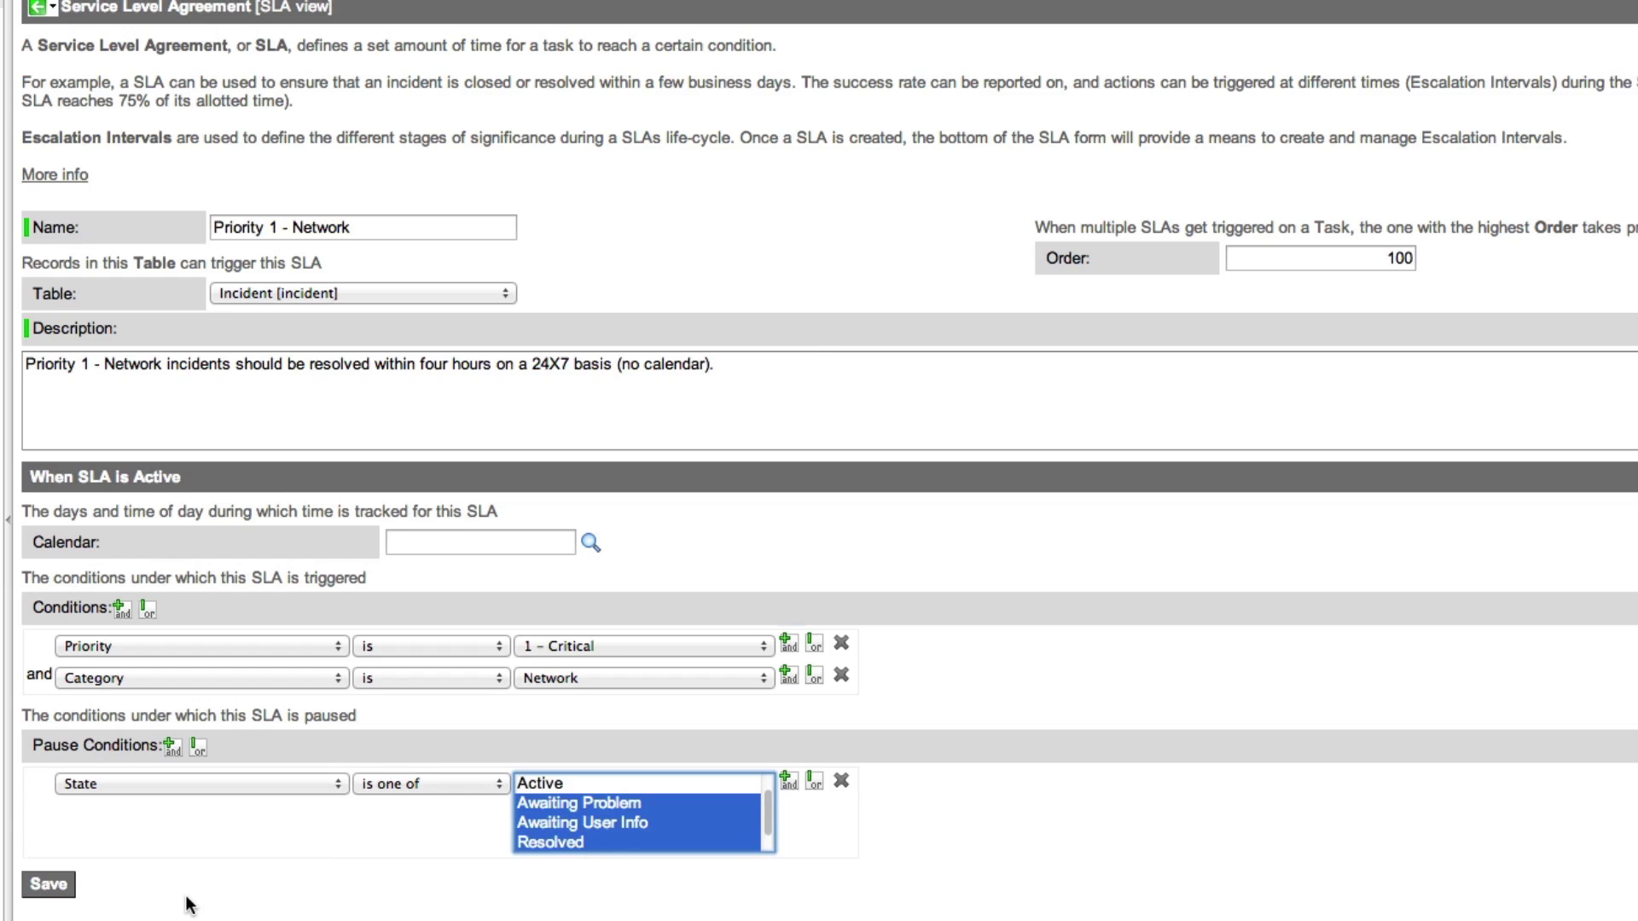
{"action": "left_click", "coordinate": [49, 885]}
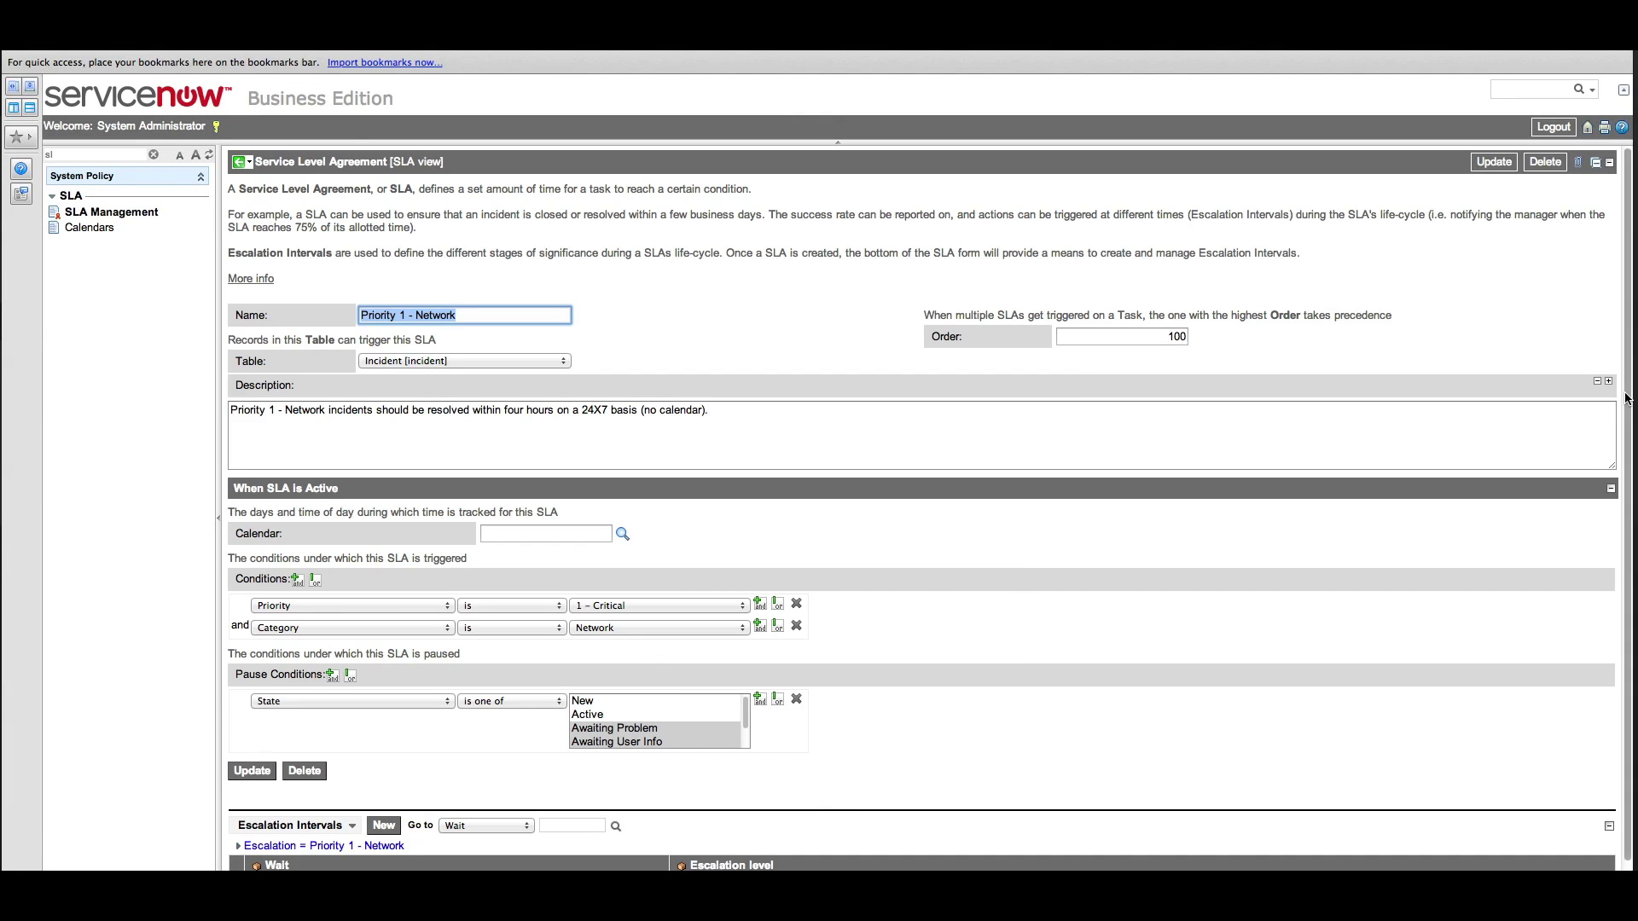
Add a Moderate escalation interval with a 02-hour wait
{"action": "scroll", "coordinate": [1336, 522], "scroll_direction": "down", "scroll_amount": 1}
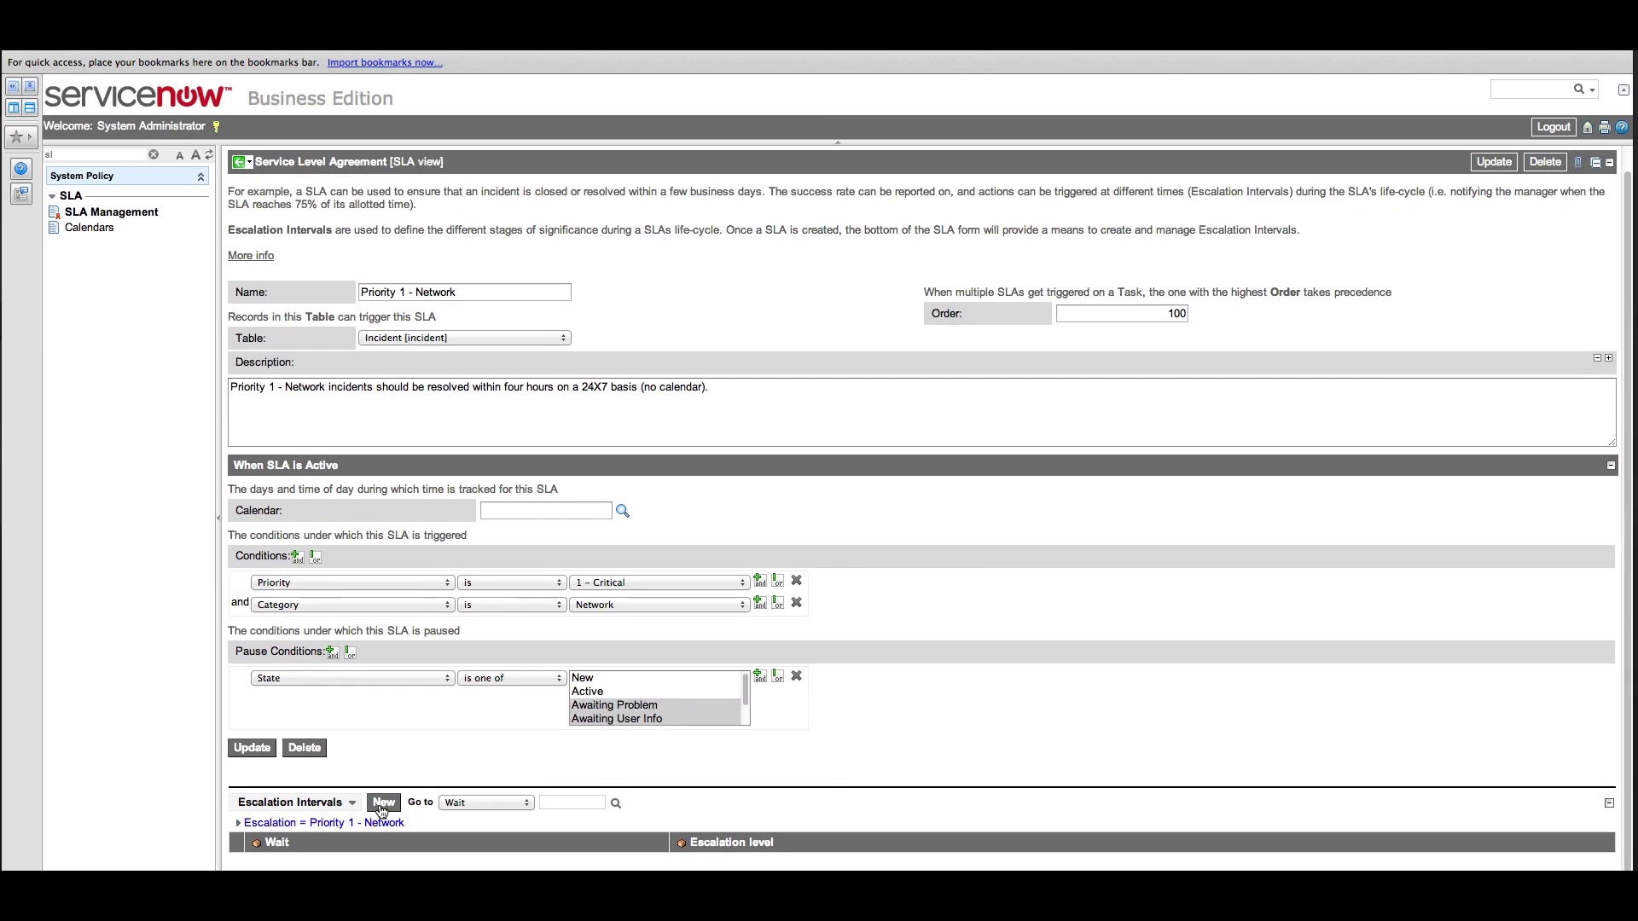
{"action": "left_click", "coordinate": [383, 802]}
{"action": "left_click", "coordinate": [465, 235]}
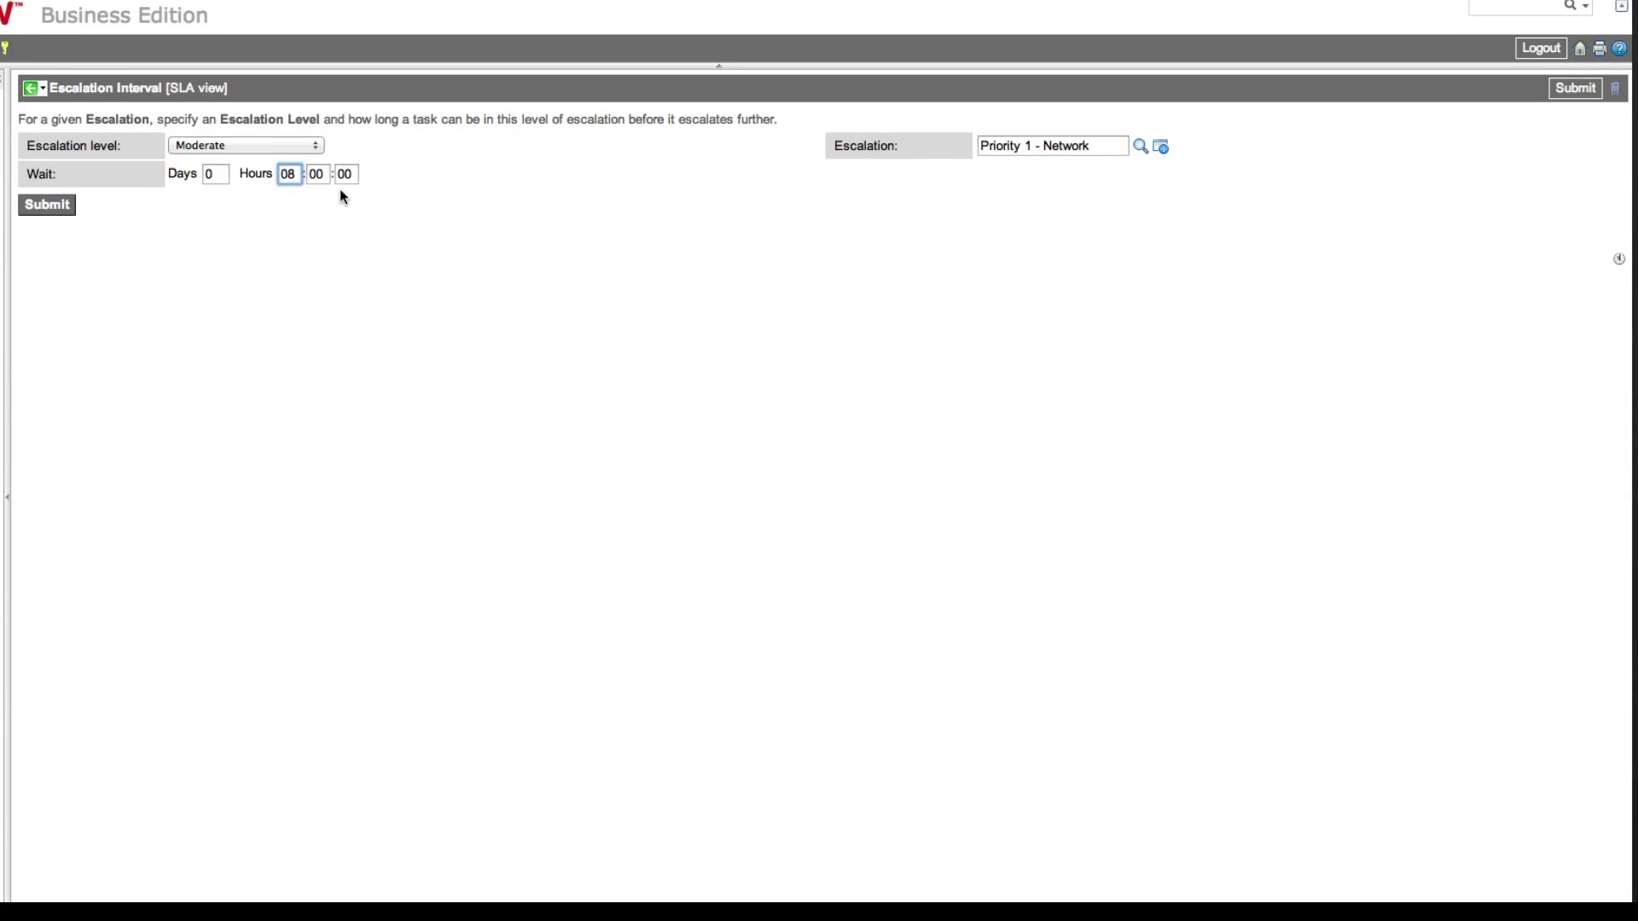
{"action": "type", "text": "02"}
{"action": "left_click", "coordinate": [47, 206]}
Add a High escalation interval with a 01-hour wait
{"action": "scroll", "coordinate": [1612, 661], "scroll_direction": "down", "scroll_amount": 3}
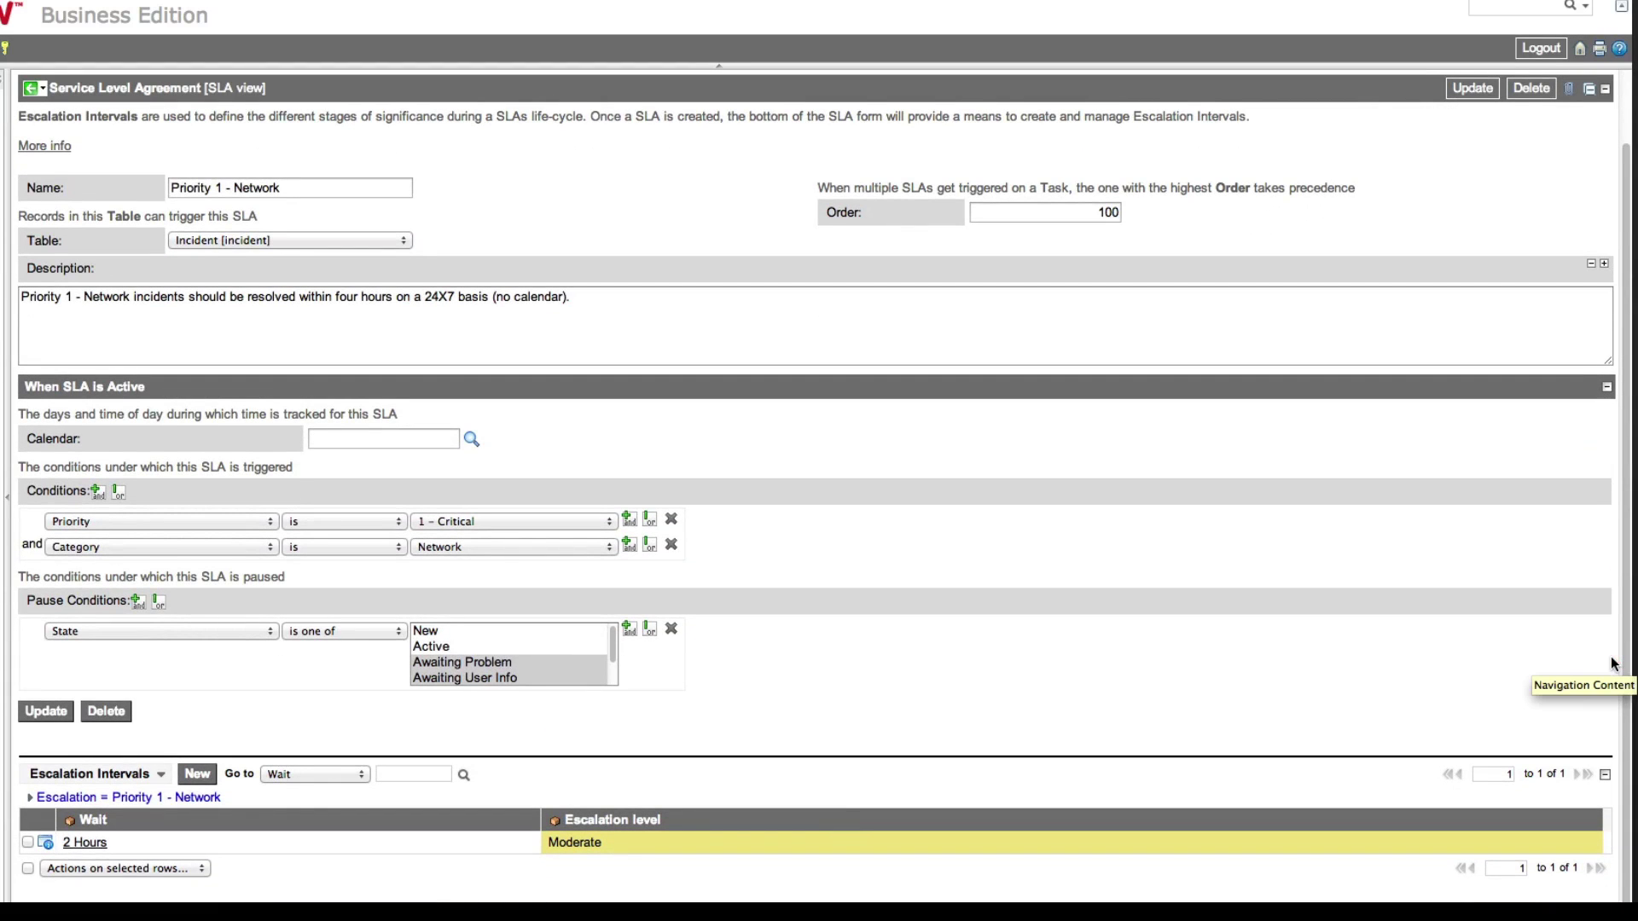
{"action": "left_click", "coordinate": [197, 774]}
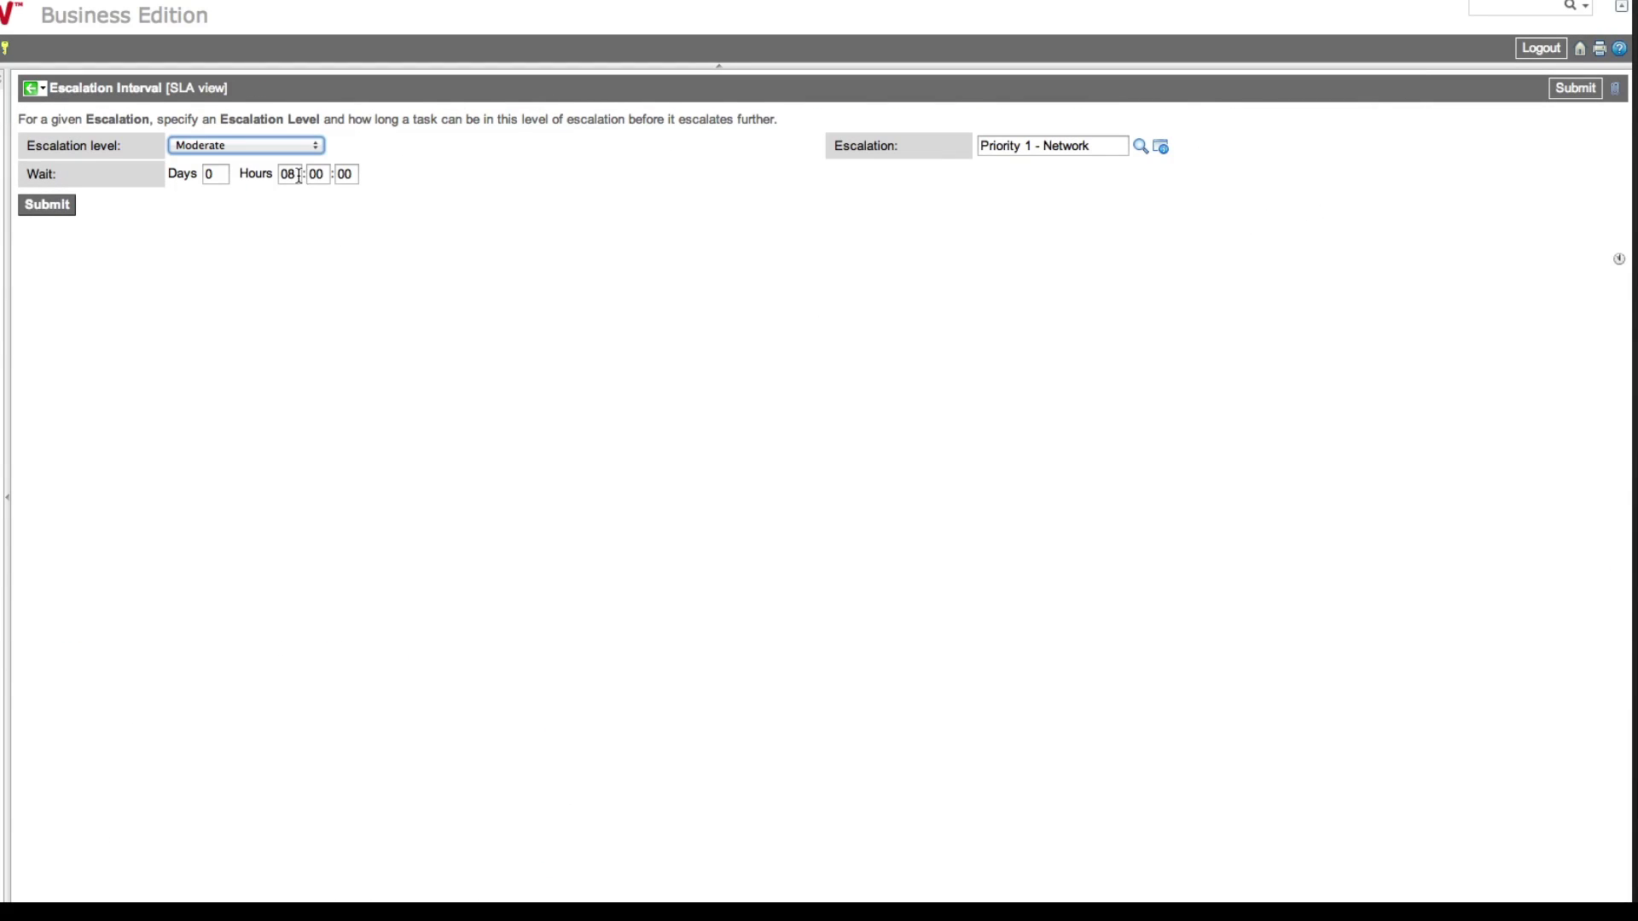
{"action": "left_click", "coordinate": [318, 145]}
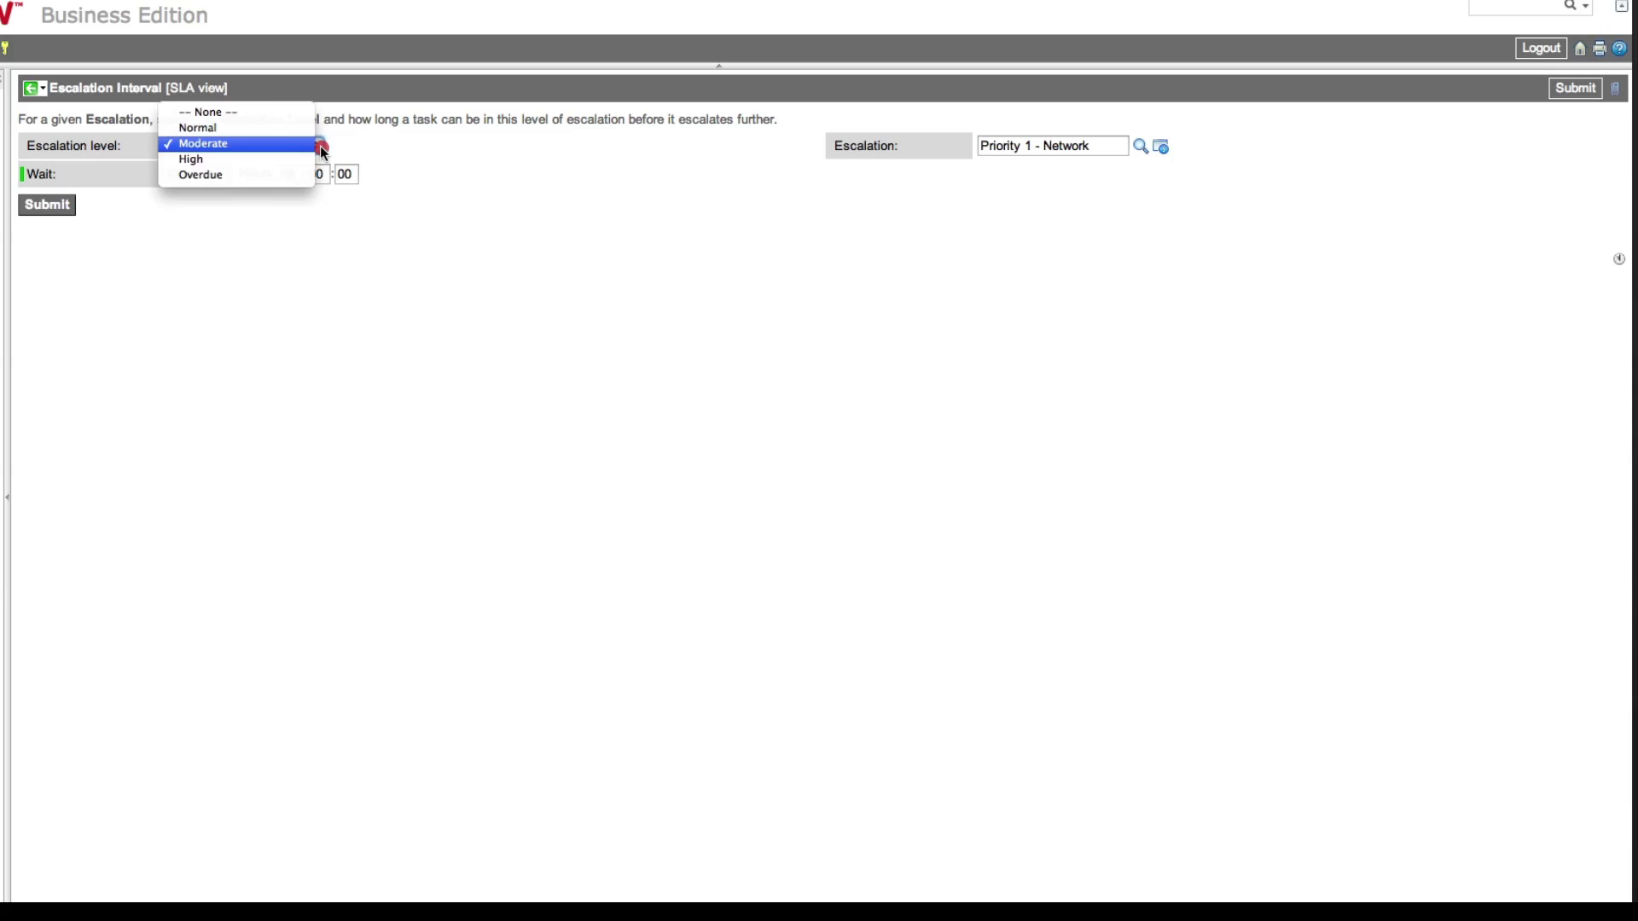
{"action": "left_click", "coordinate": [257, 159]}
{"action": "double_click", "coordinate": [288, 174]}
{"action": "type", "text": "01"}
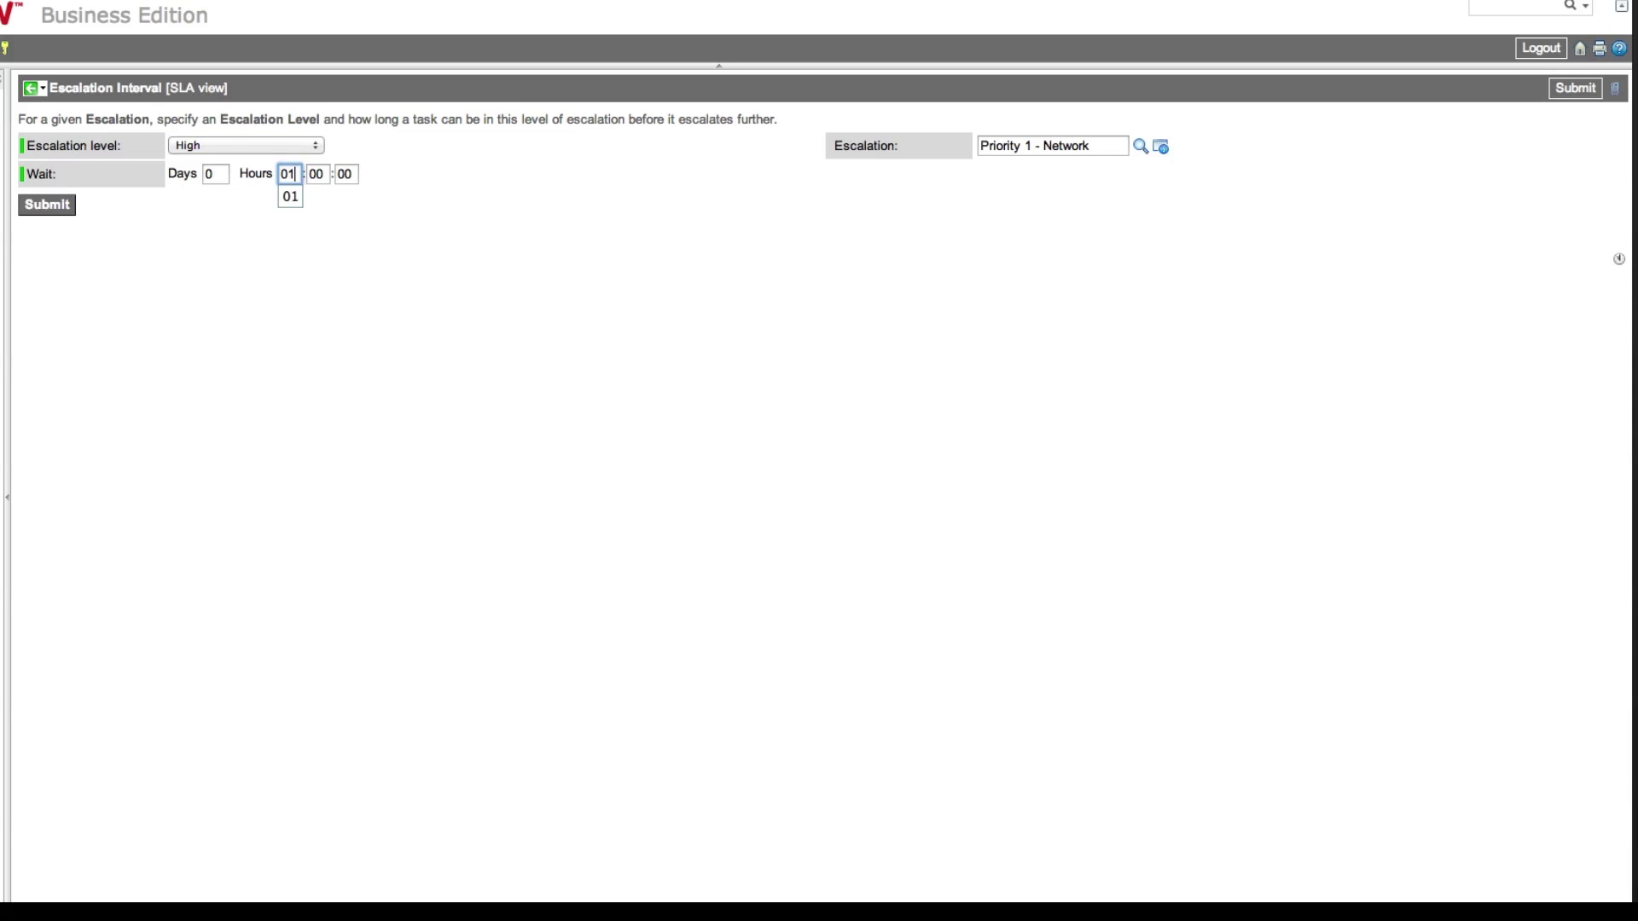
{"action": "left_click", "coordinate": [47, 205]}
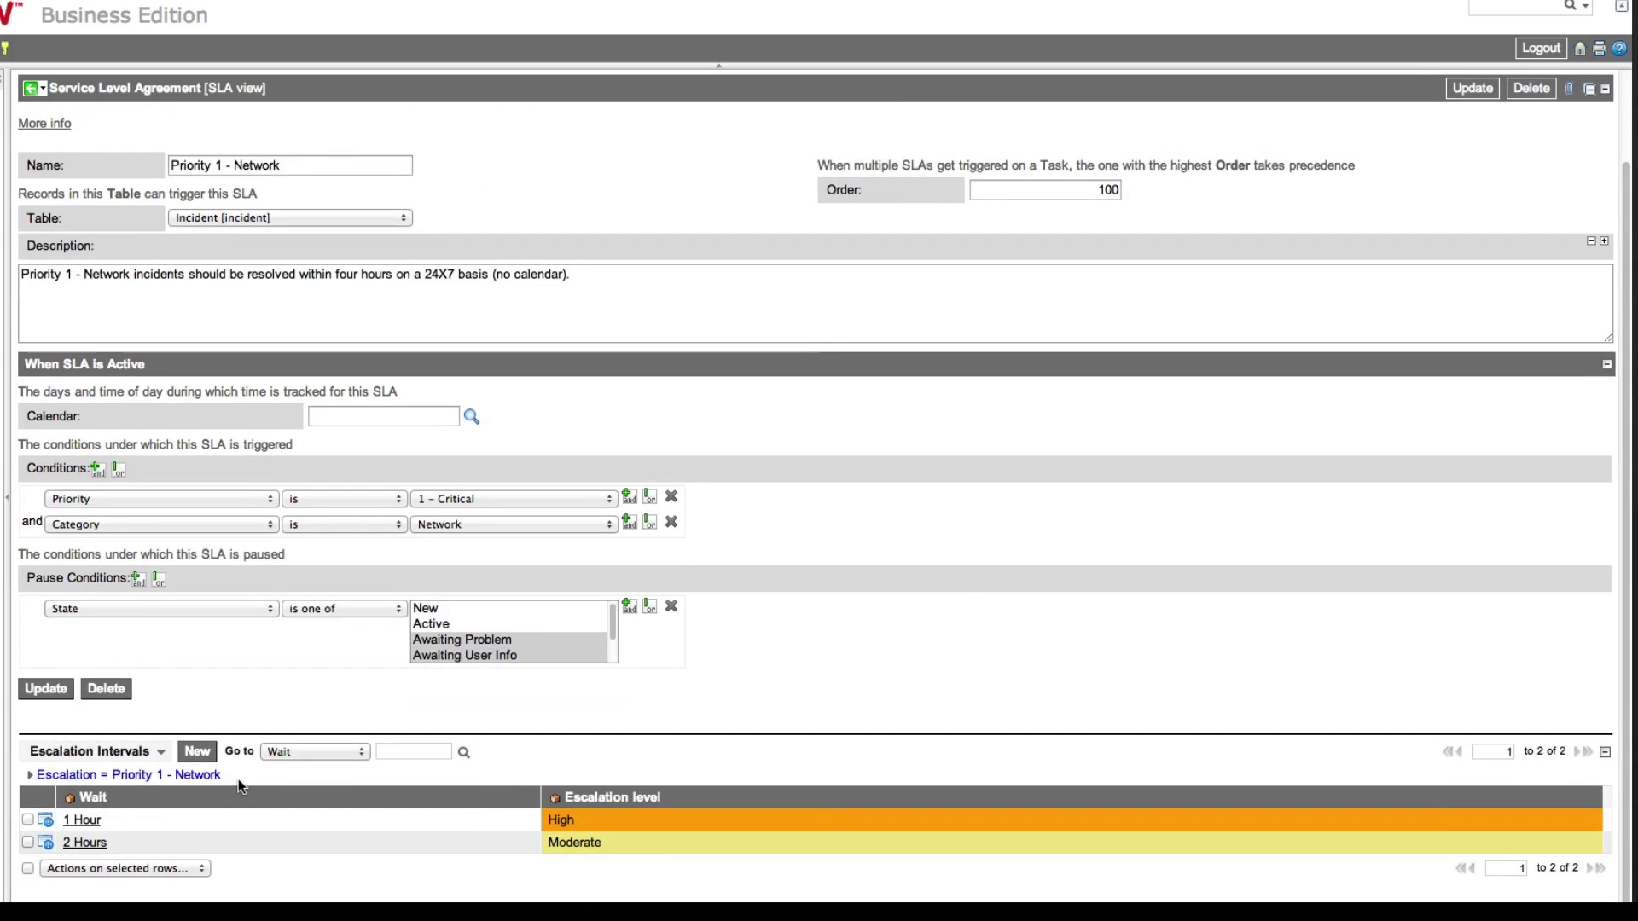
Add an Overdue escalation interval with a 01-hour wait and save the SLA
{"action": "left_click", "coordinate": [197, 750]}
{"action": "left_click", "coordinate": [317, 143]}
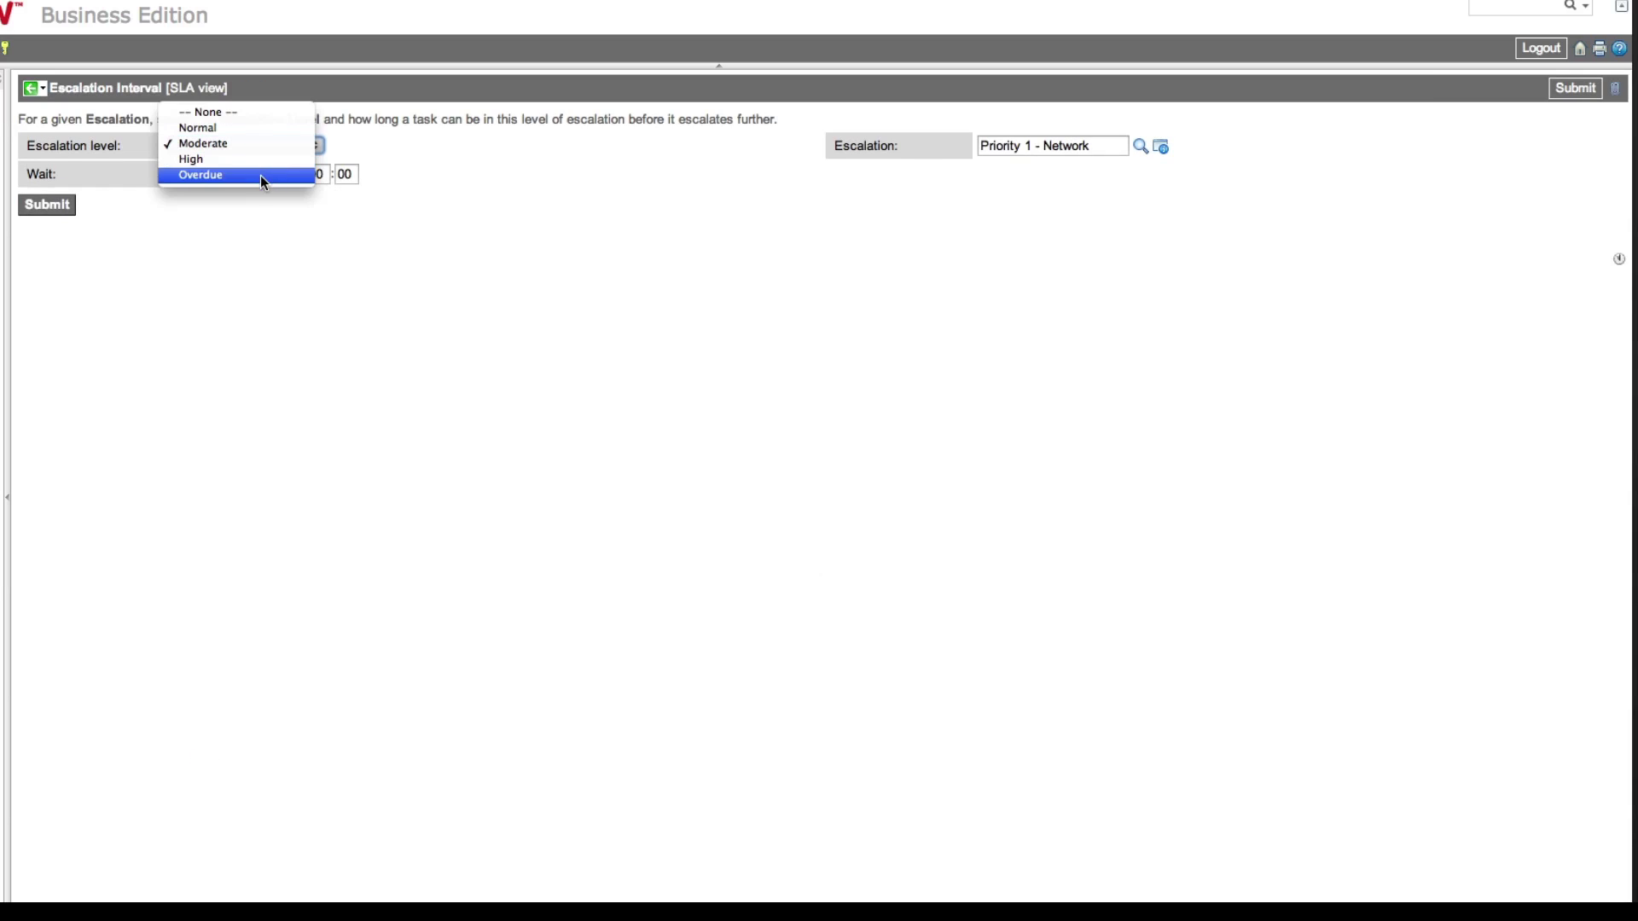
{"action": "left_click", "coordinate": [263, 175]}
{"action": "double_click", "coordinate": [288, 174]}
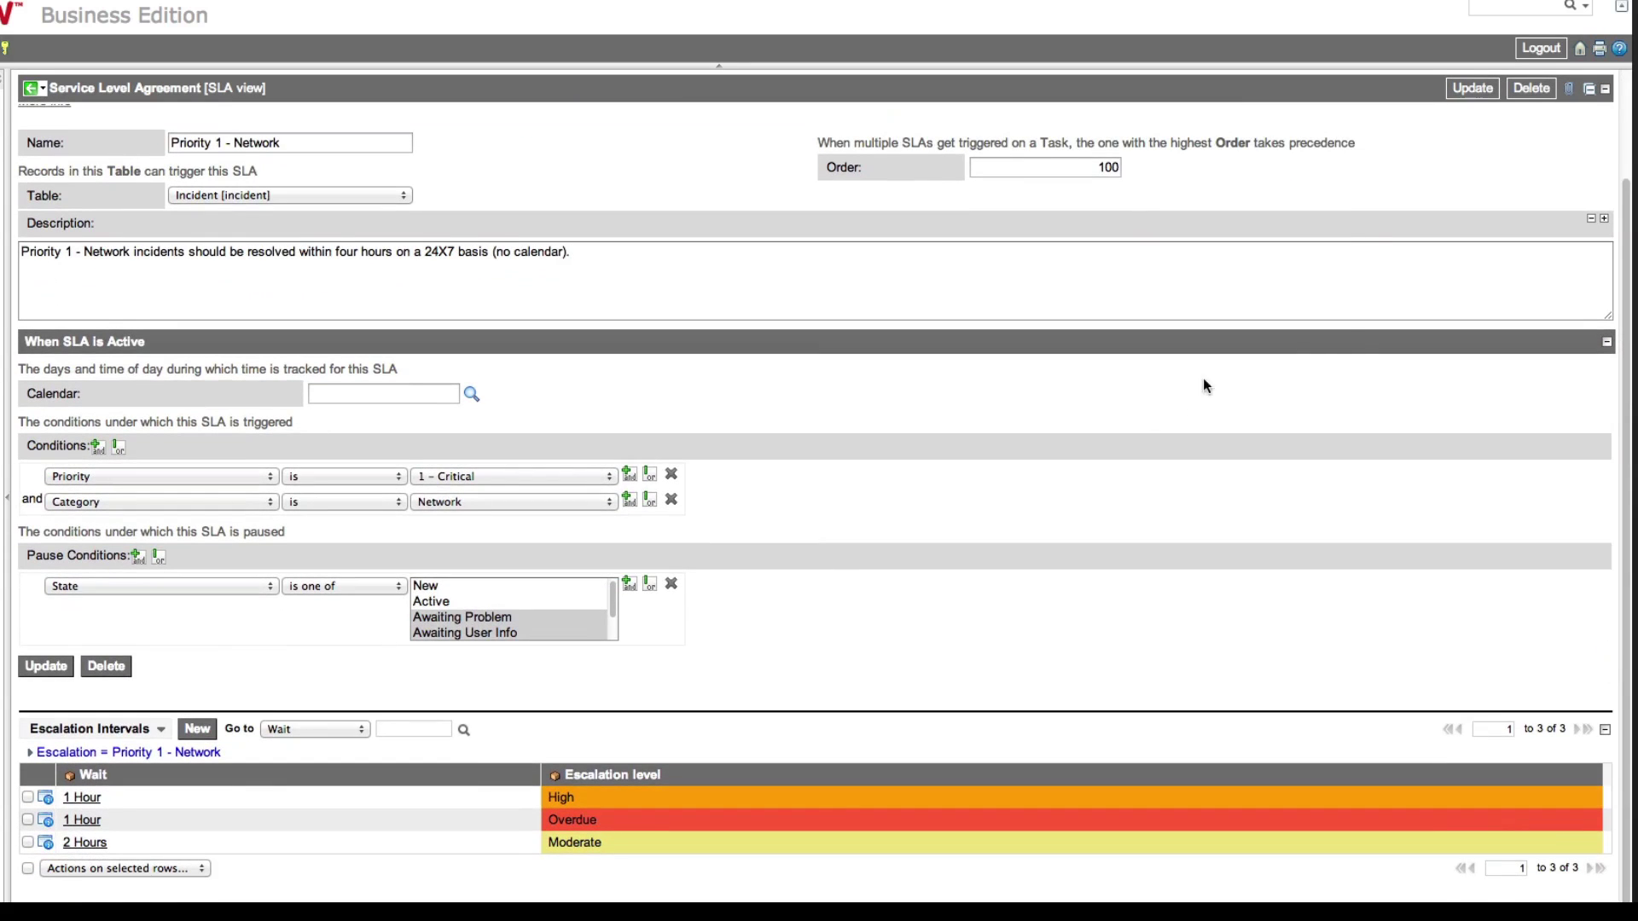
{"action": "left_click", "coordinate": [1473, 88]}
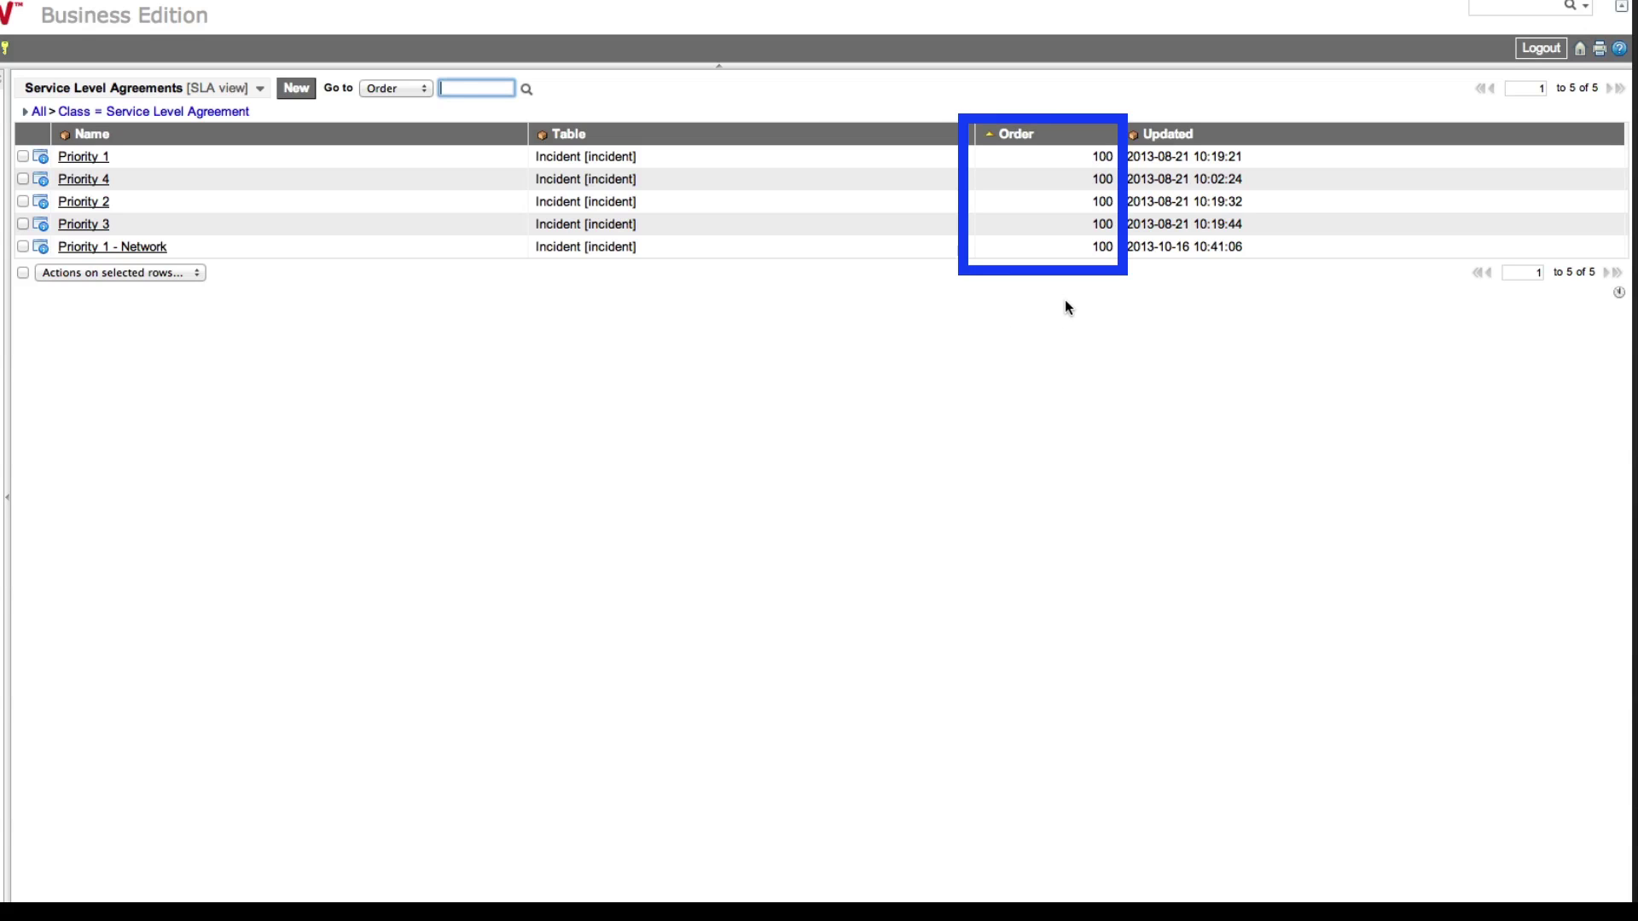
Edit the Order cell of Priority 1 - Network inline from 100 to 50 and confirm
{"action": "left_click", "coordinate": [1102, 248]}
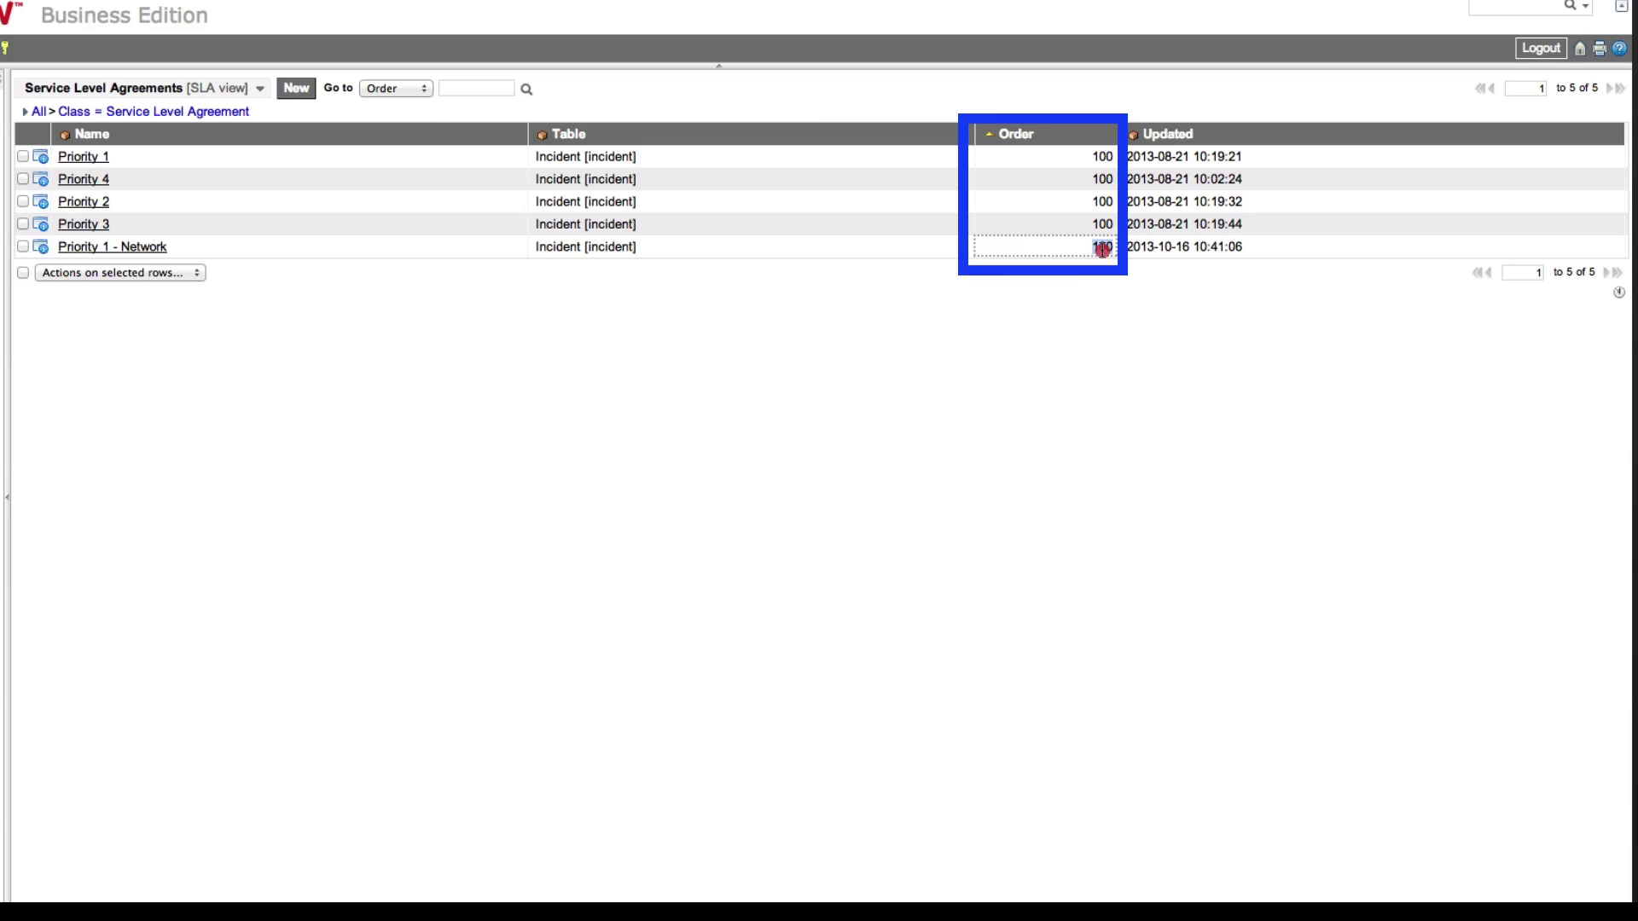
{"action": "left_click", "coordinate": [1102, 249]}
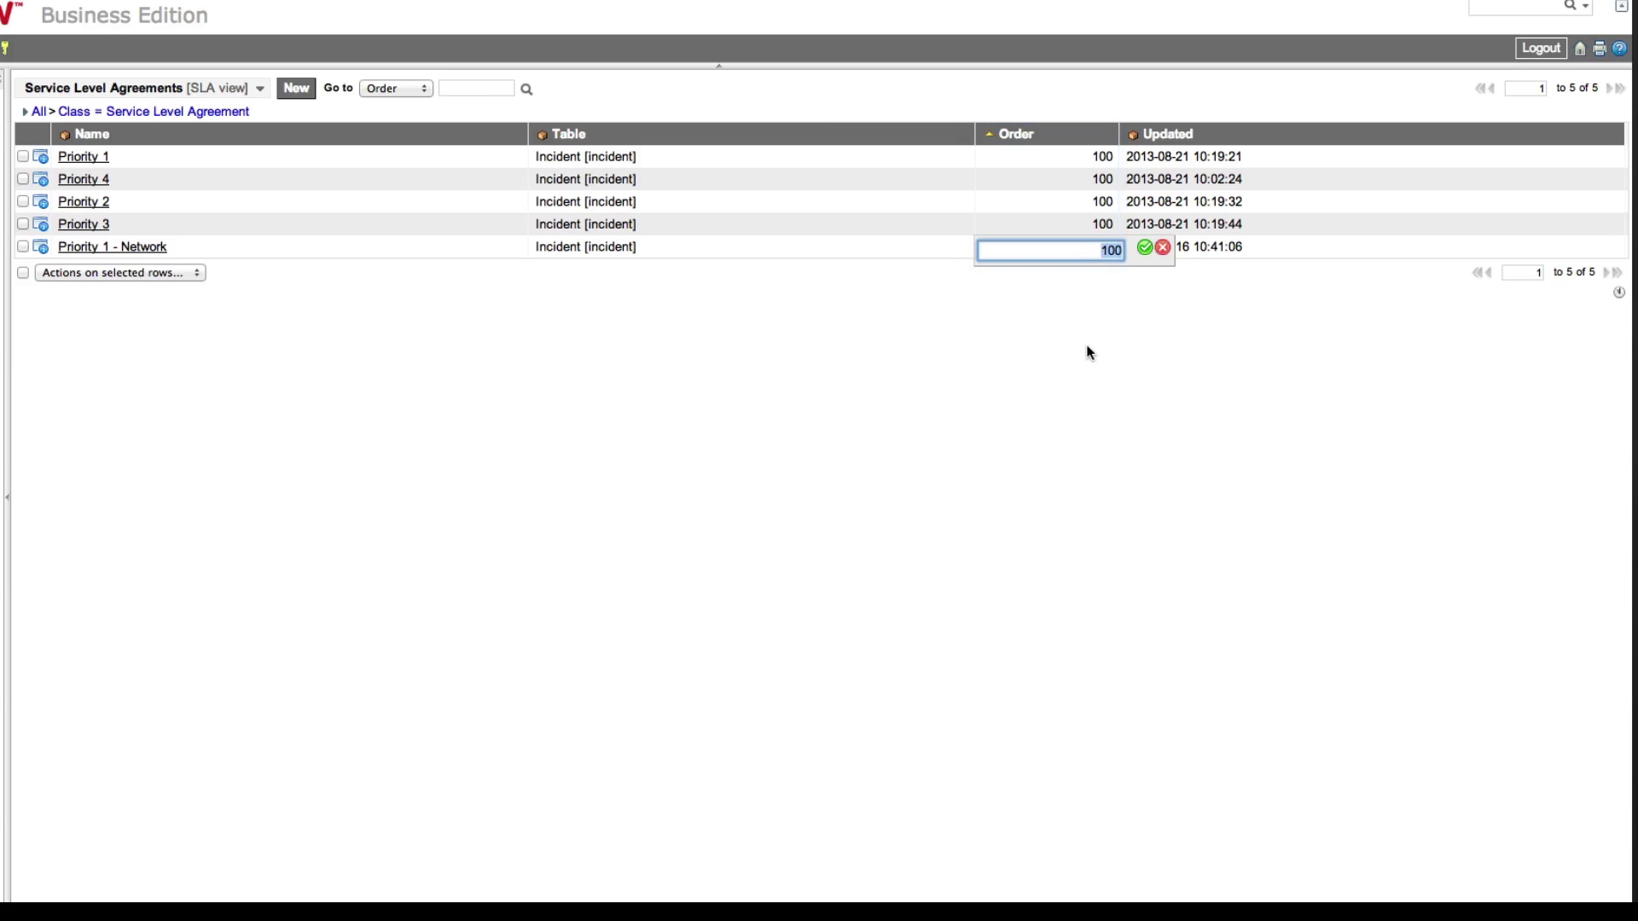
{"action": "type", "text": "50"}
{"action": "left_click", "coordinate": [1145, 247]}
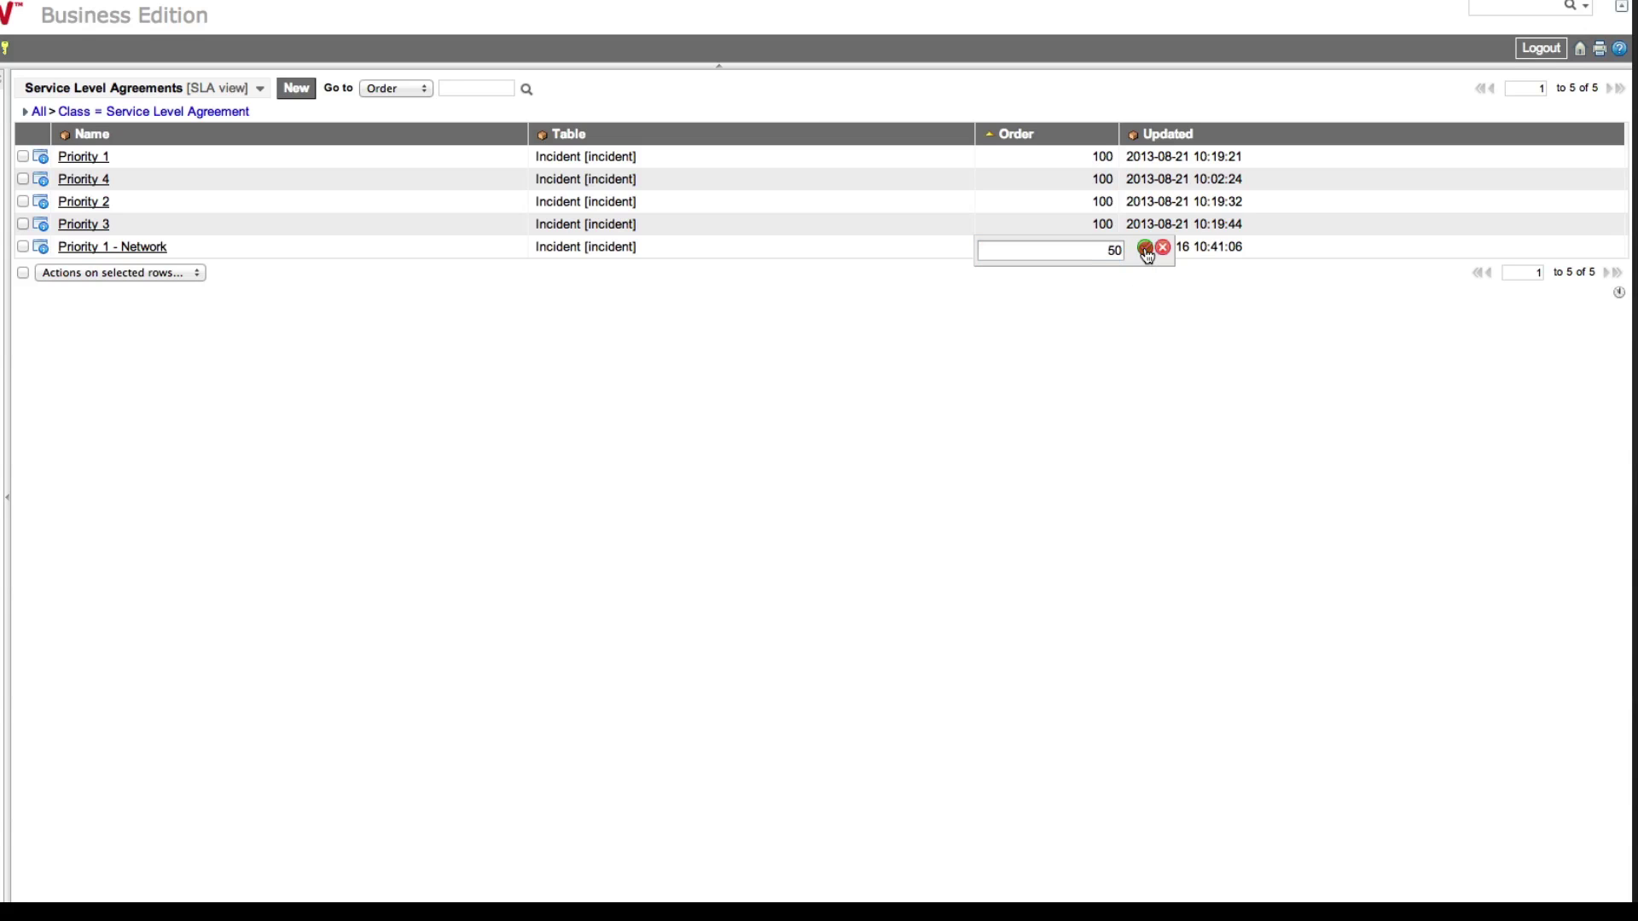